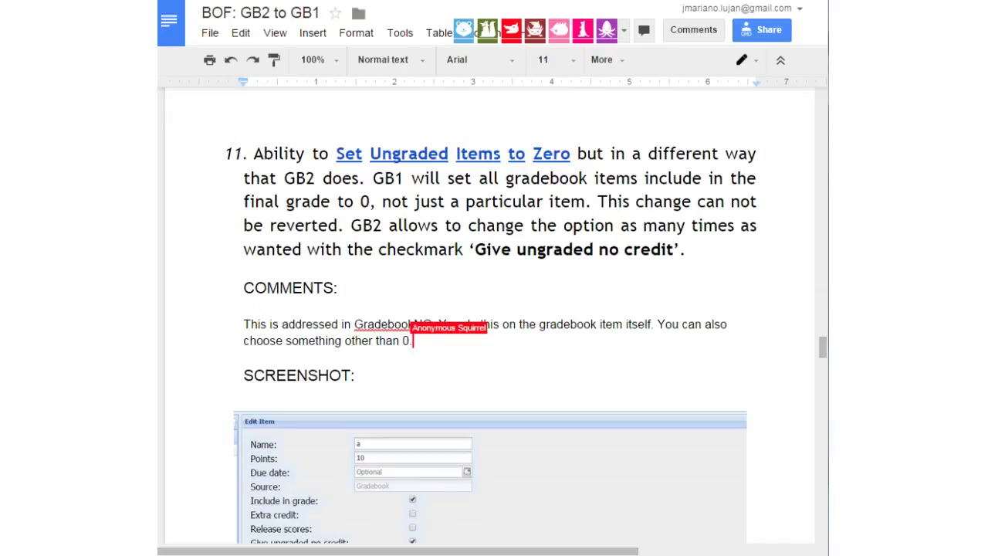
Review item 11 on setting ungraded items to zero and append "Can't undo it though." to its comment
scroll(490, 309, down, 2)
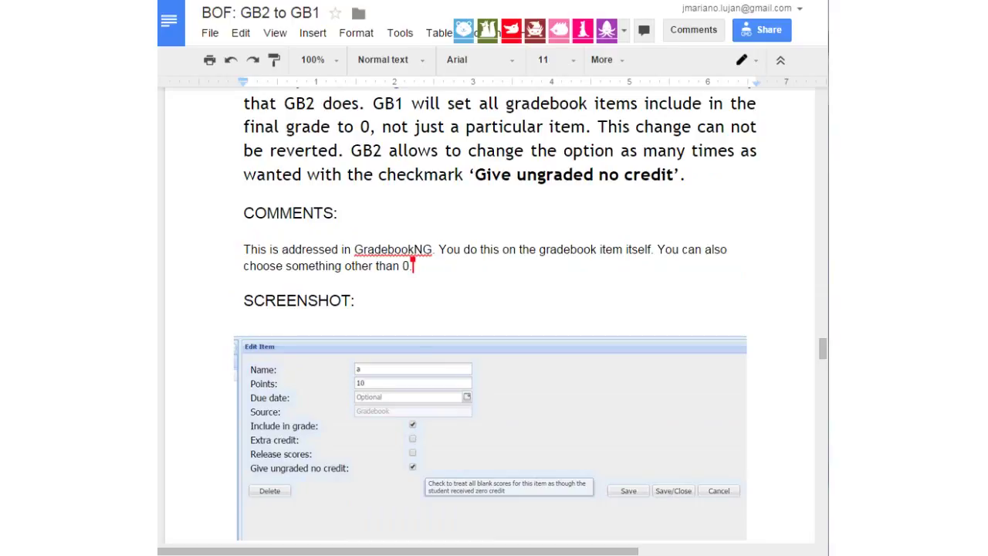
scroll(490, 308, down, 1)
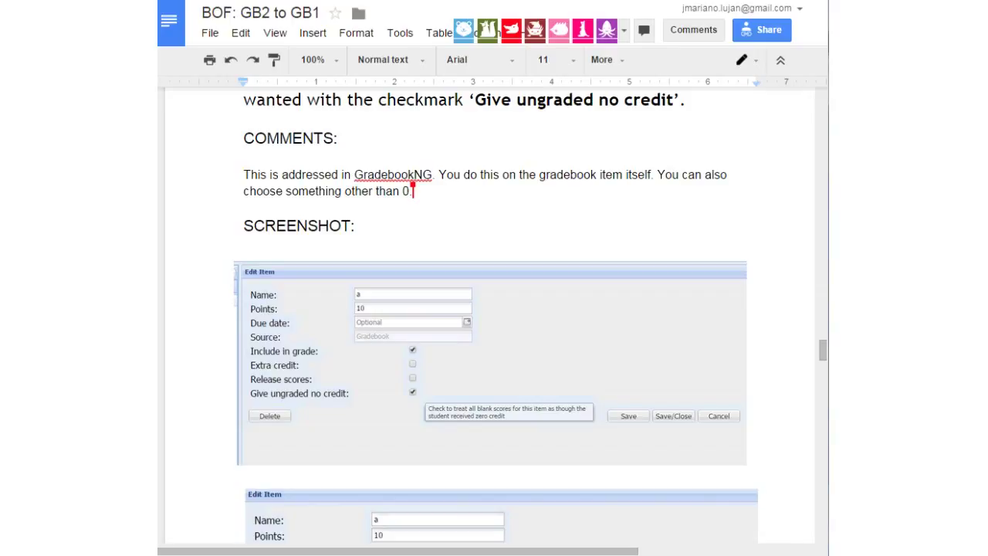
scroll(493, 309, up, 2)
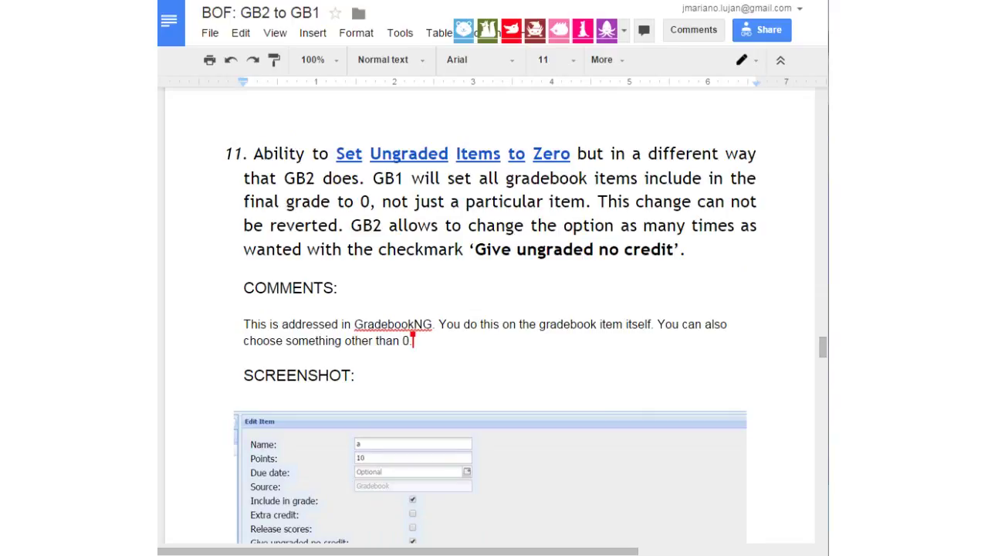
scroll(494, 309, down, 3)
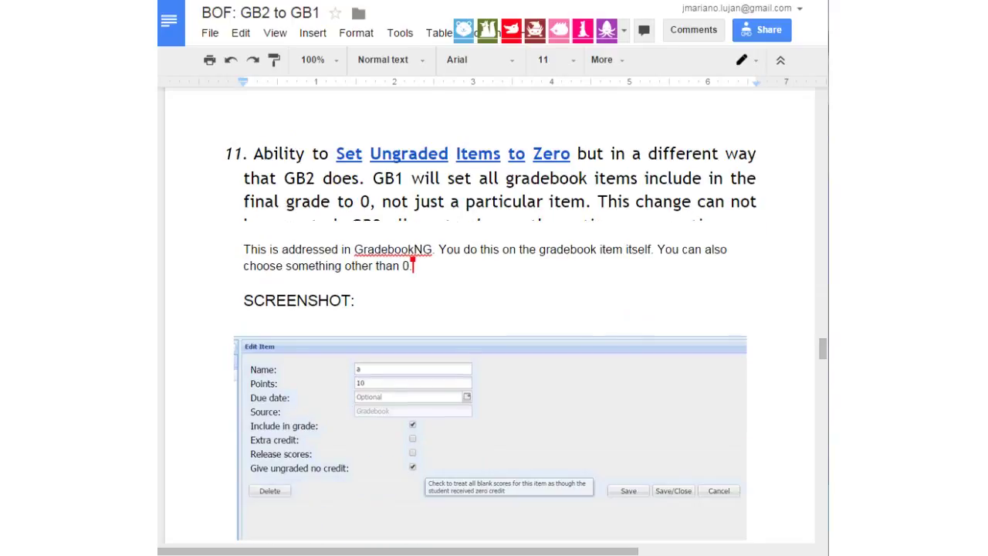
scroll(494, 308, up, 1)
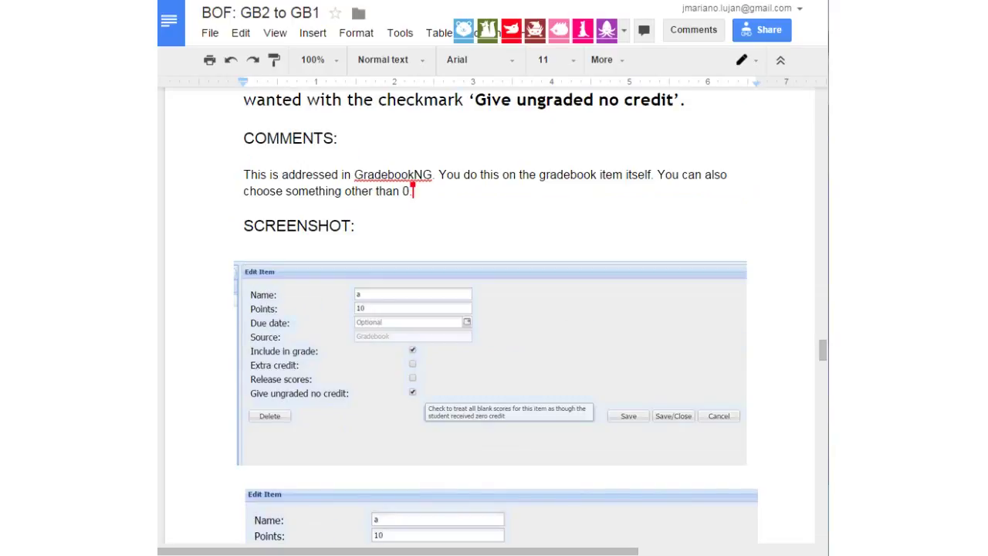
text(CAn't undo it though.)
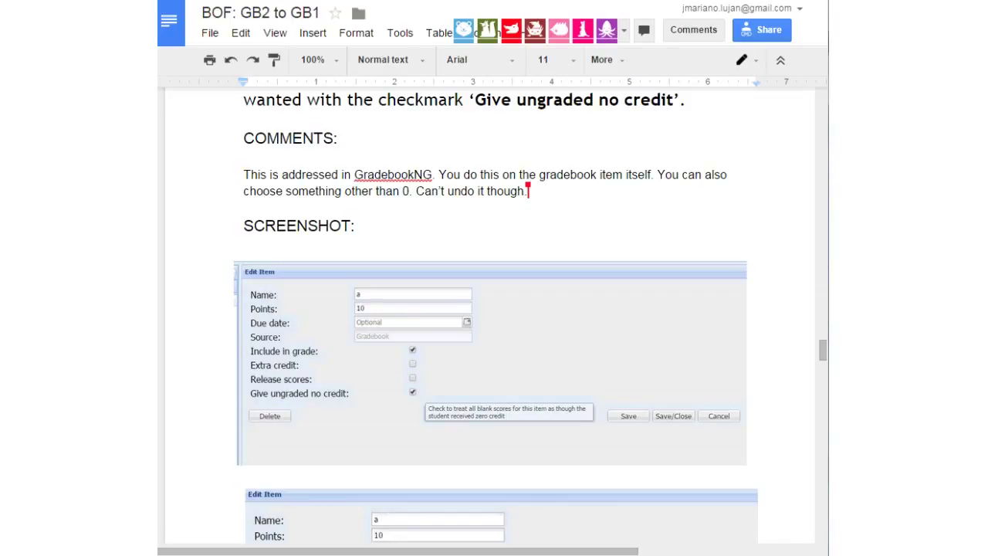
scroll(494, 309, up, 2)
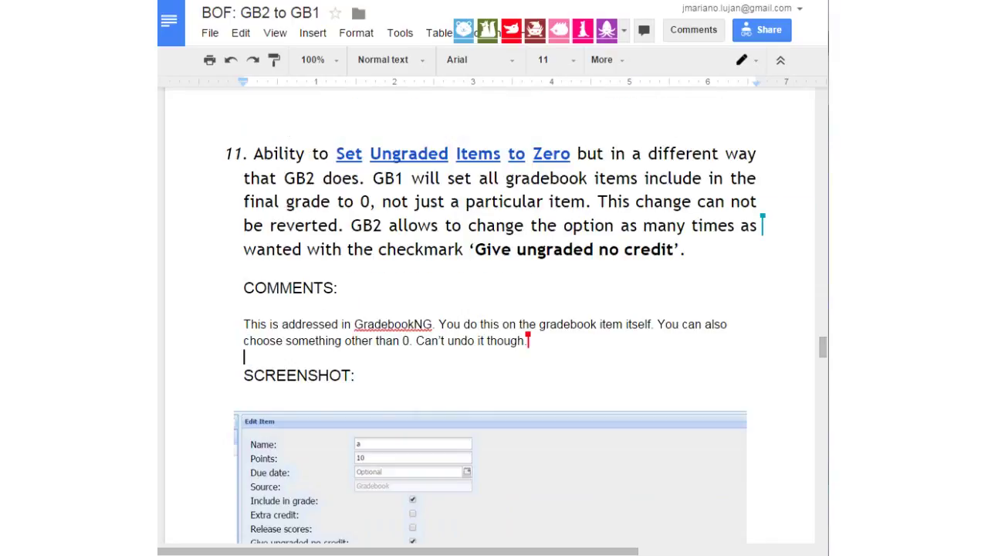
scroll(494, 309, down, 1)
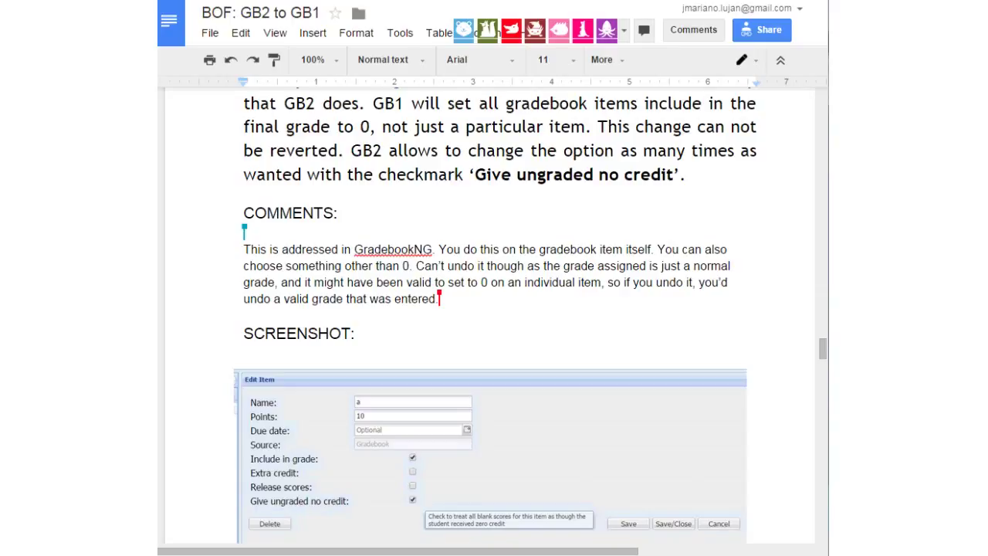
Examine item 12 on the grade modification log, including its comments and the Historial screenshot
scroll(494, 308, down, 1)
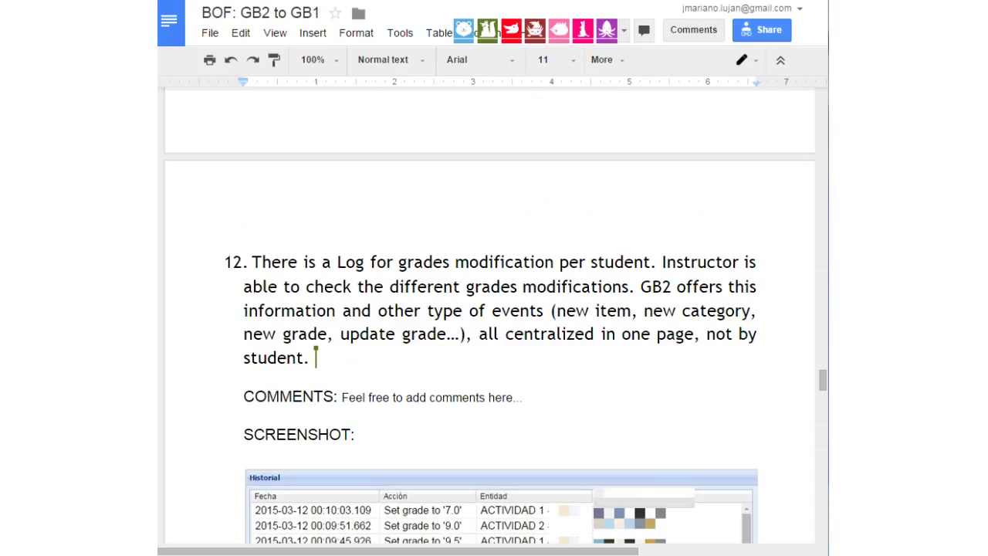
scroll(494, 308, down, 1)
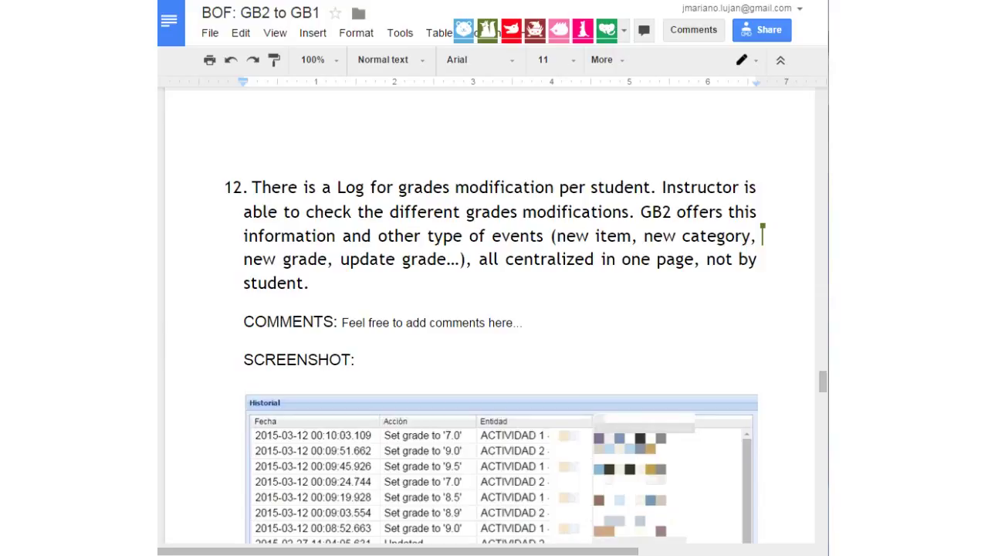
scroll(500, 309, down, 4)
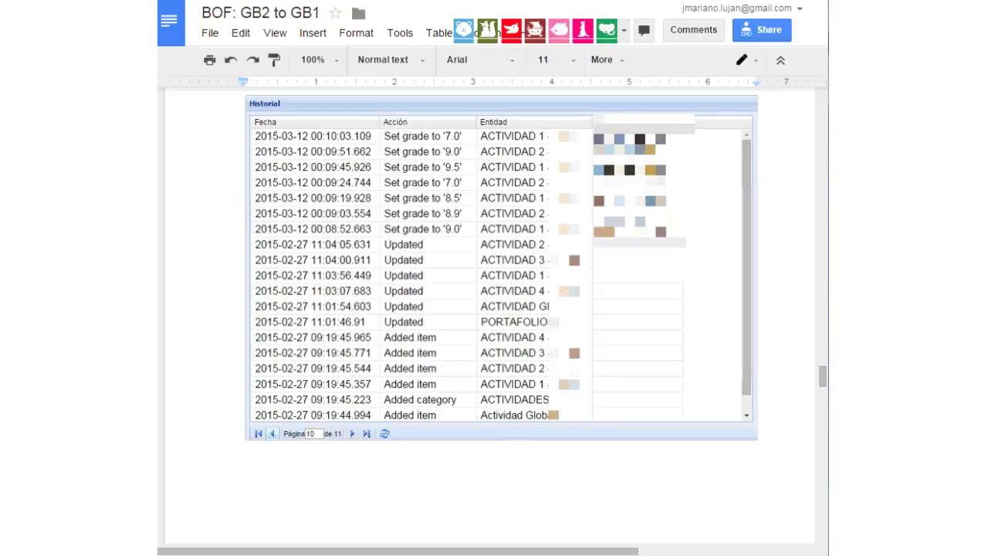
key(Return)
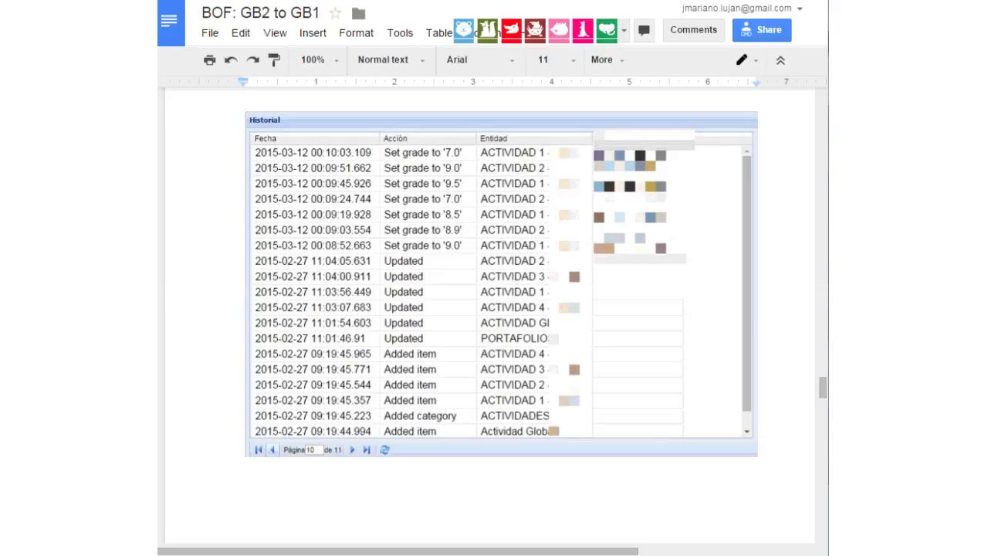
scroll(494, 309, up, 2)
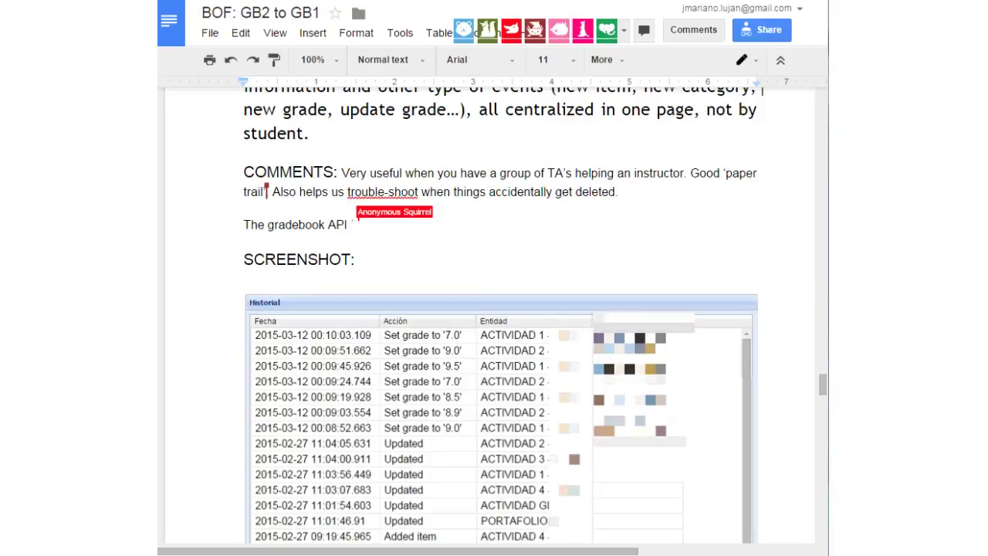
scroll(500, 315, down, 3)
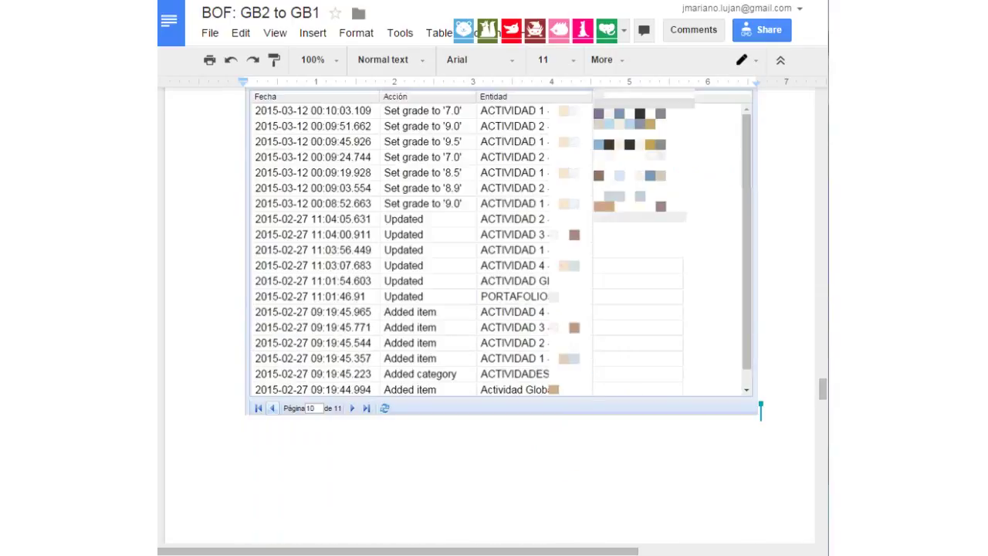
scroll(494, 308, down, 6)
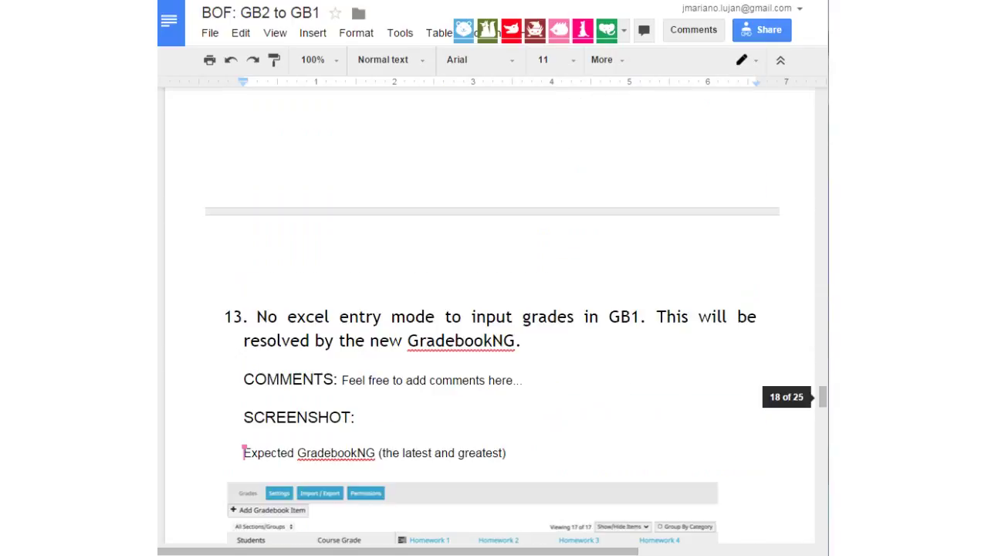
scroll(494, 308, up, 10)
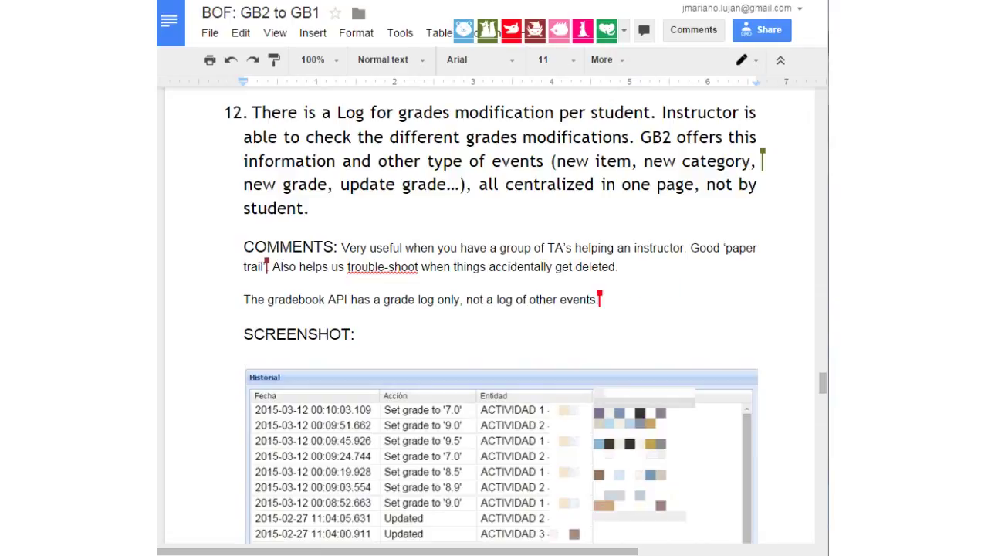
scroll(494, 309, down, 1)
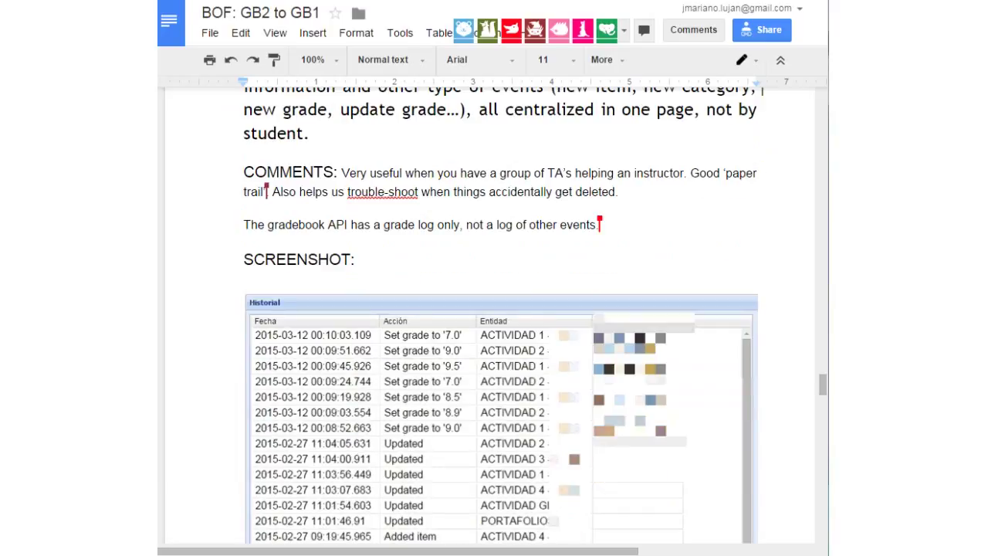
scroll(493, 309, down, 5)
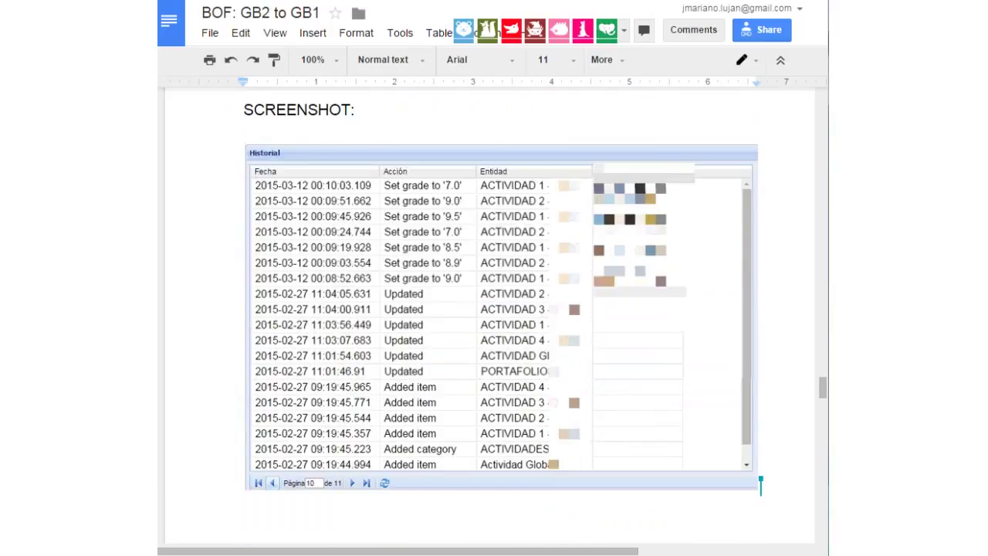
scroll(494, 309, up, 6)
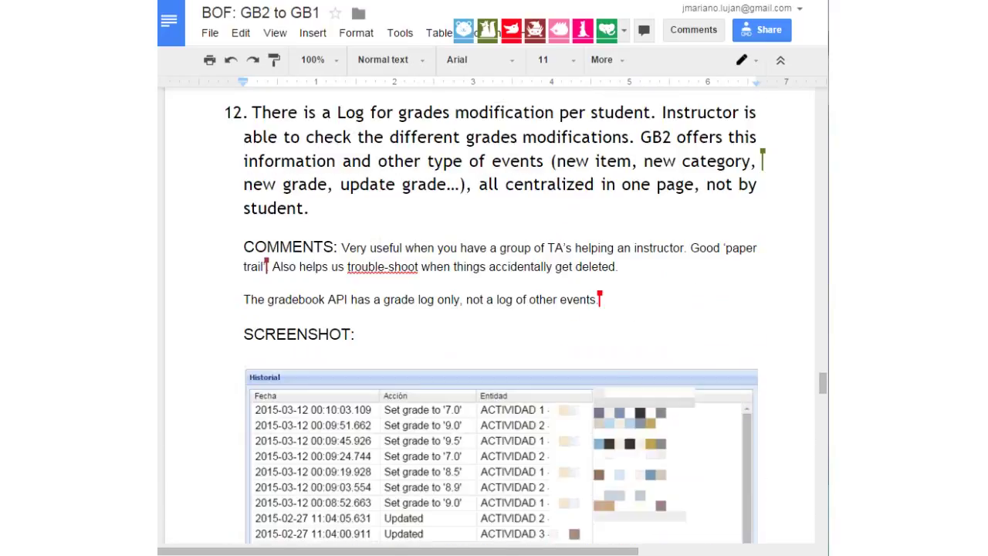
Examine item 13 on the missing Excel entry mode and its expected GradebookNG screenshot
scroll(494, 309, down, 6)
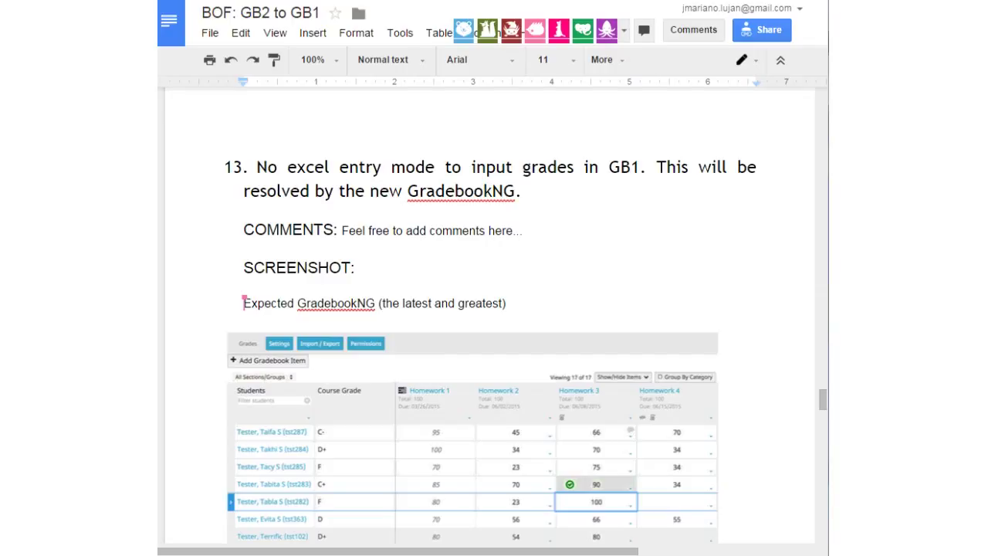
scroll(494, 309, down, 2)
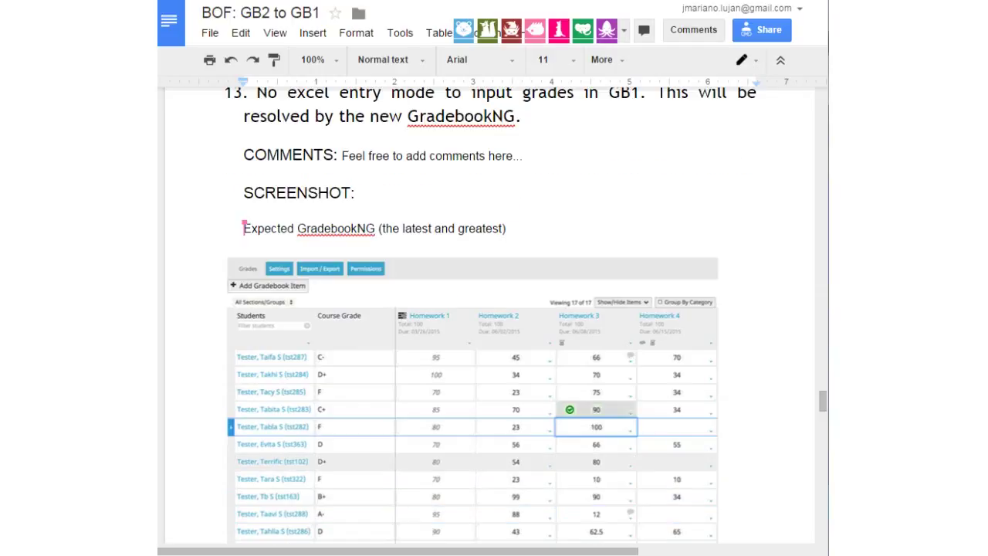
scroll(494, 308, down, 4)
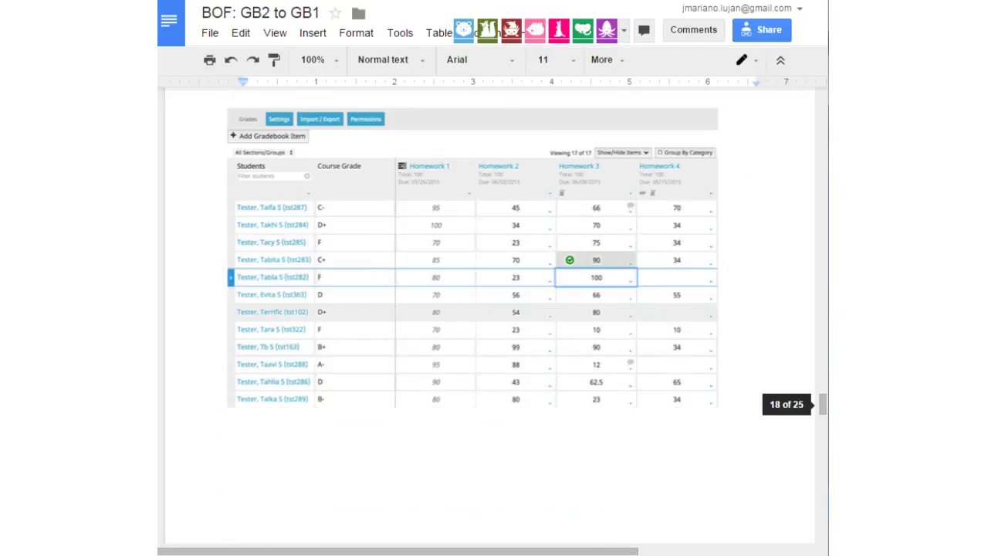
scroll(493, 309, up, 4)
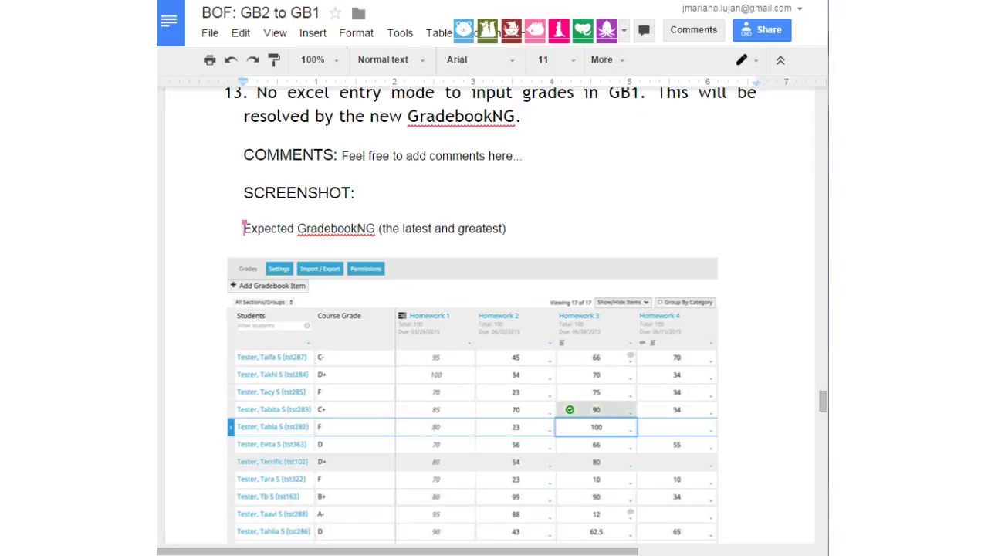
scroll(494, 308, down, 4)
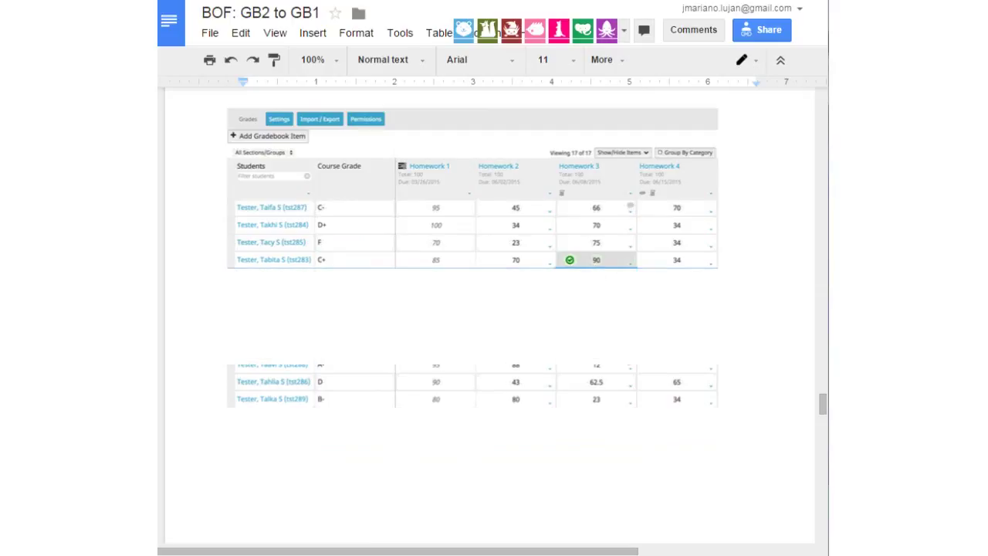
Examine item 14 on sorting items within a category and compare its three Calificaciones screenshots
scroll(493, 308, down, 10)
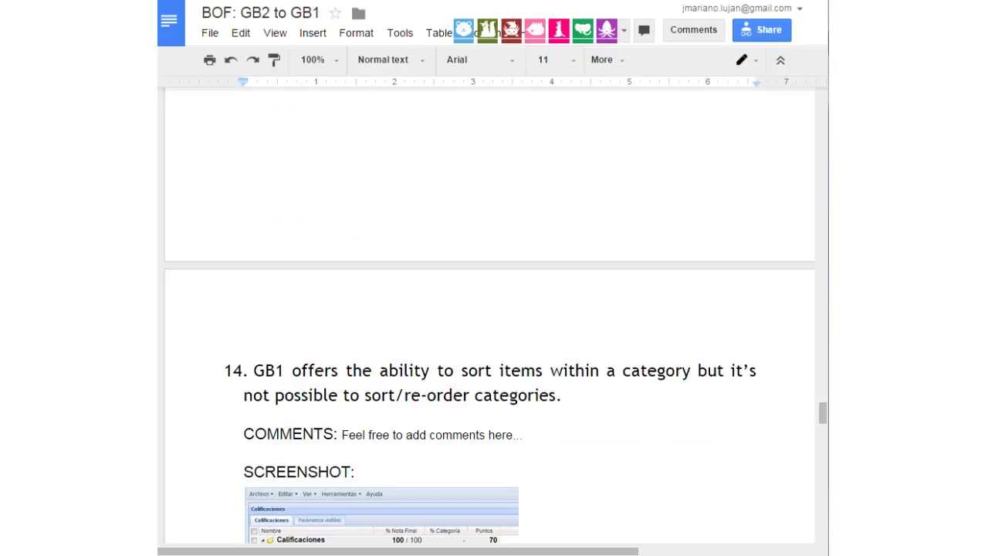
scroll(494, 309, down, 3)
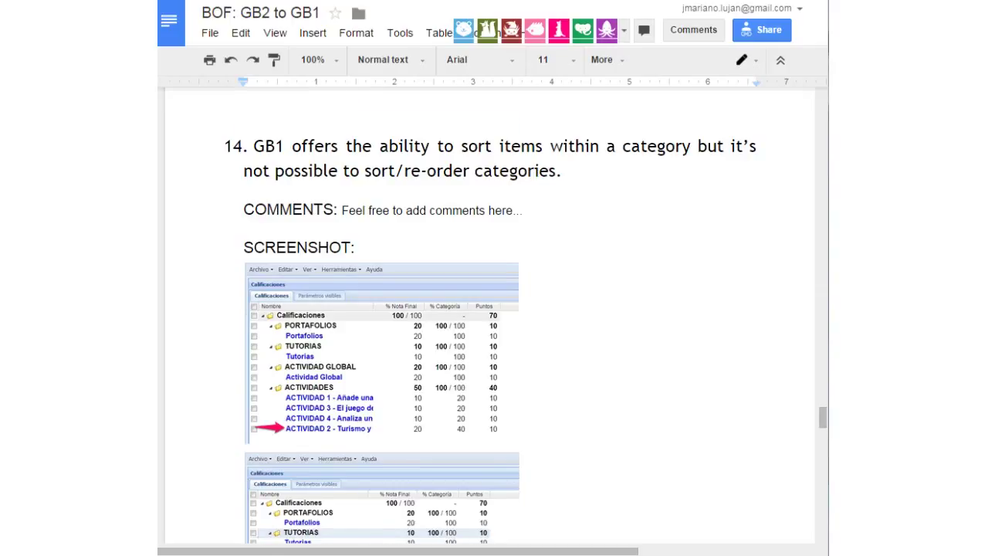
scroll(494, 308, down, 3)
scroll(493, 309, up, 1)
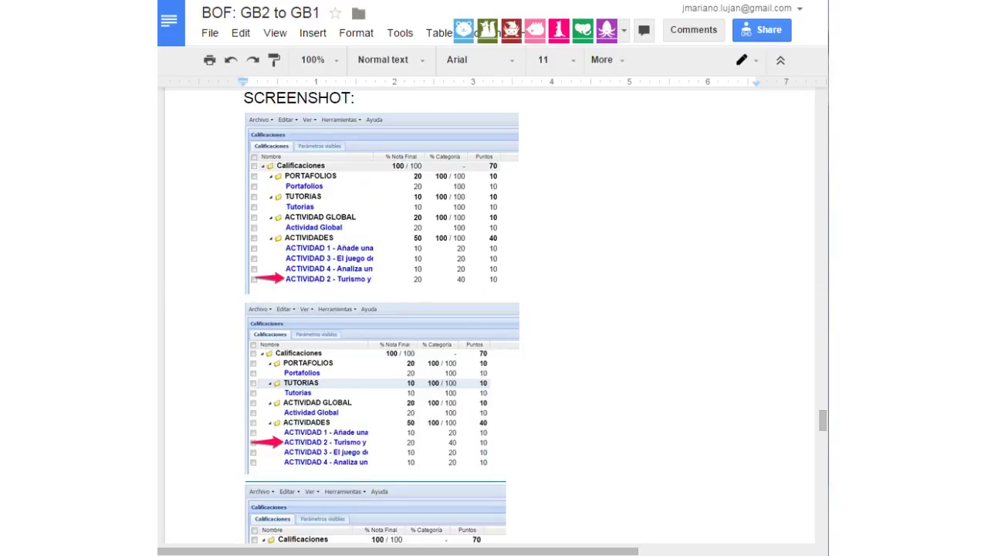
scroll(494, 309, down, 1)
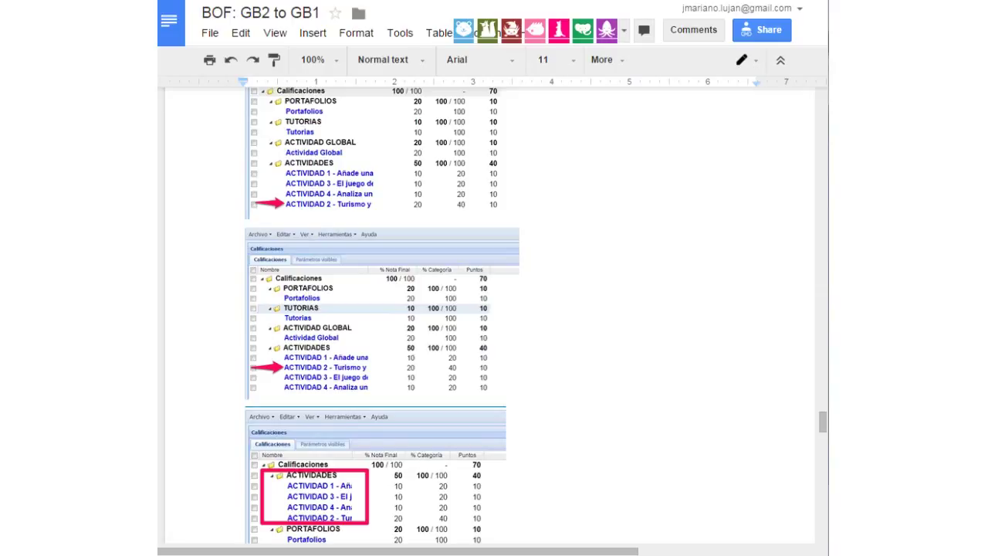
scroll(494, 309, down, 1)
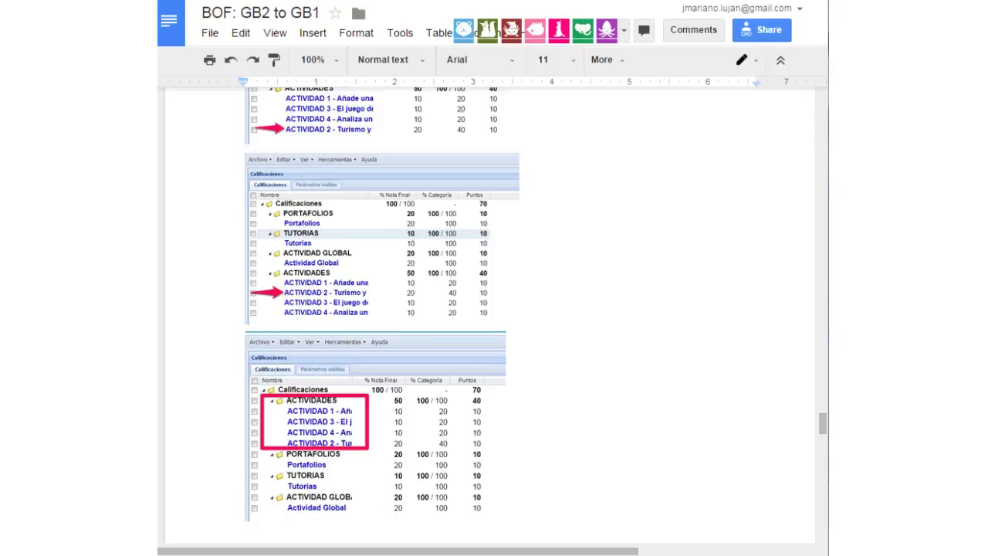
scroll(490, 316, up, 4)
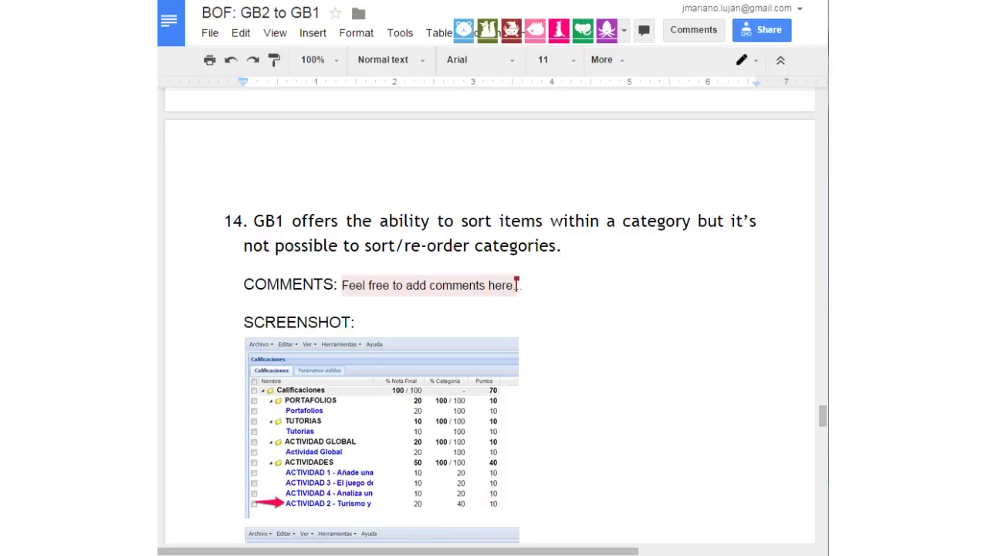
scroll(490, 309, down, 5)
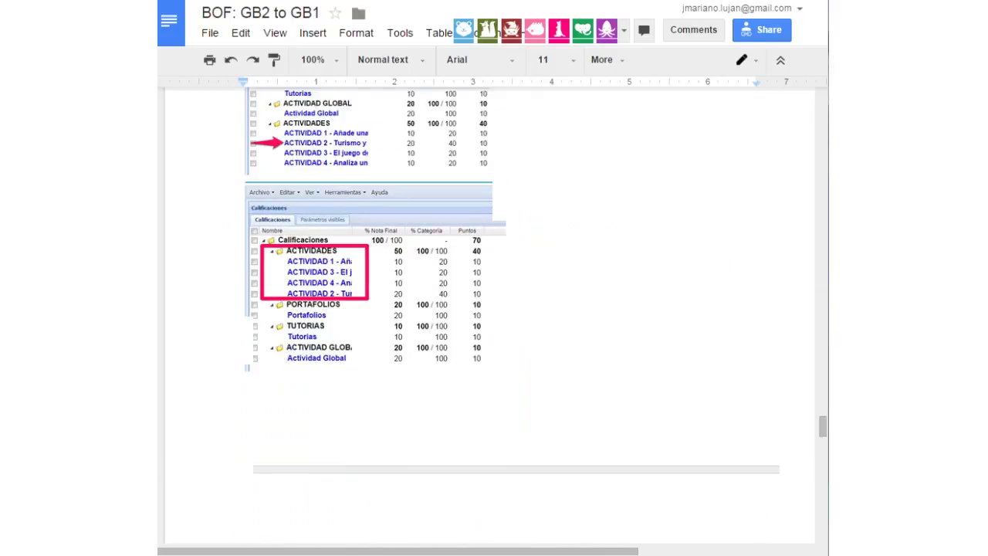
Read through the "DEEPER ANALYSIS FOR SOME ITEMS (Spanish)" section and the GB2 to GB1 email under "OTHER INTERESTING INFORMATION"
scroll(490, 309, down, 4)
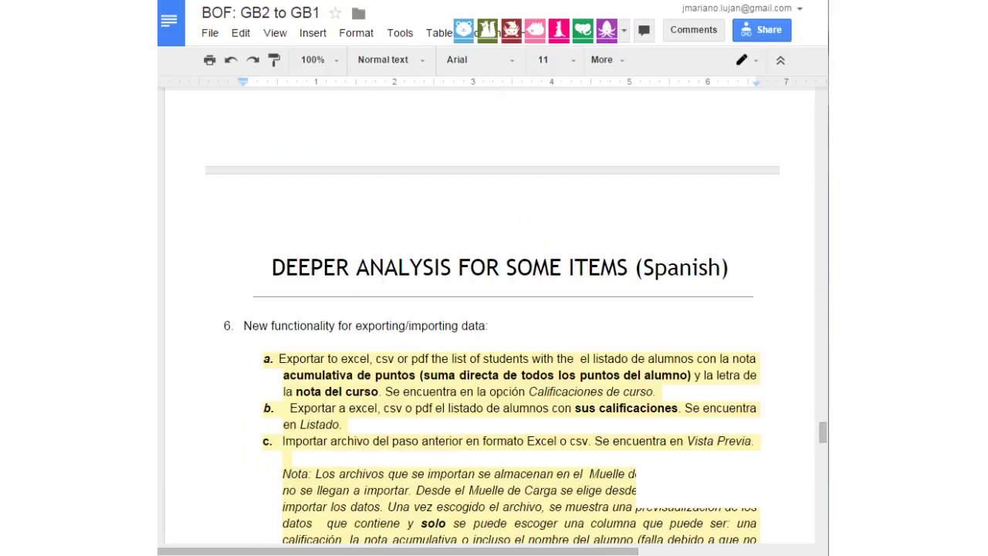
scroll(489, 308, up, 2)
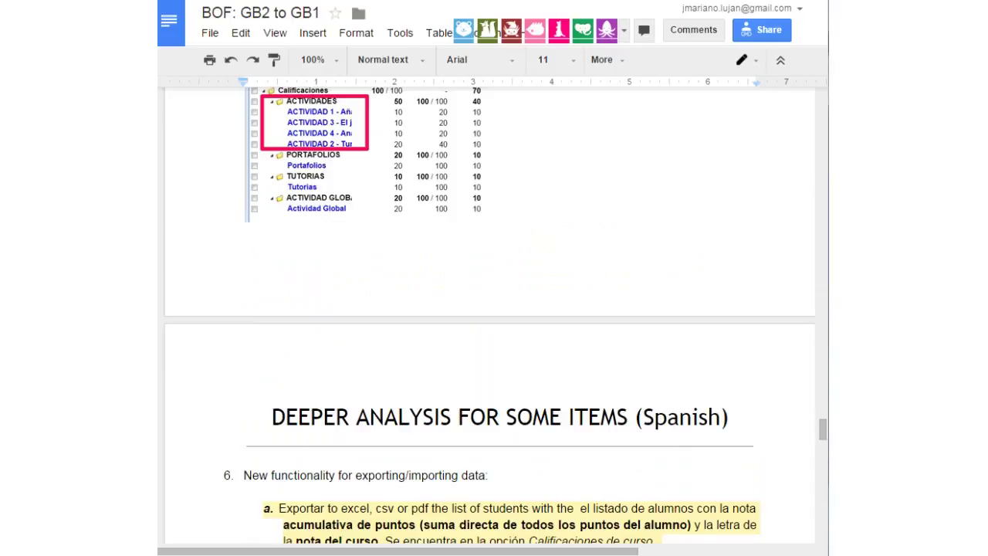
scroll(489, 309, down, 3)
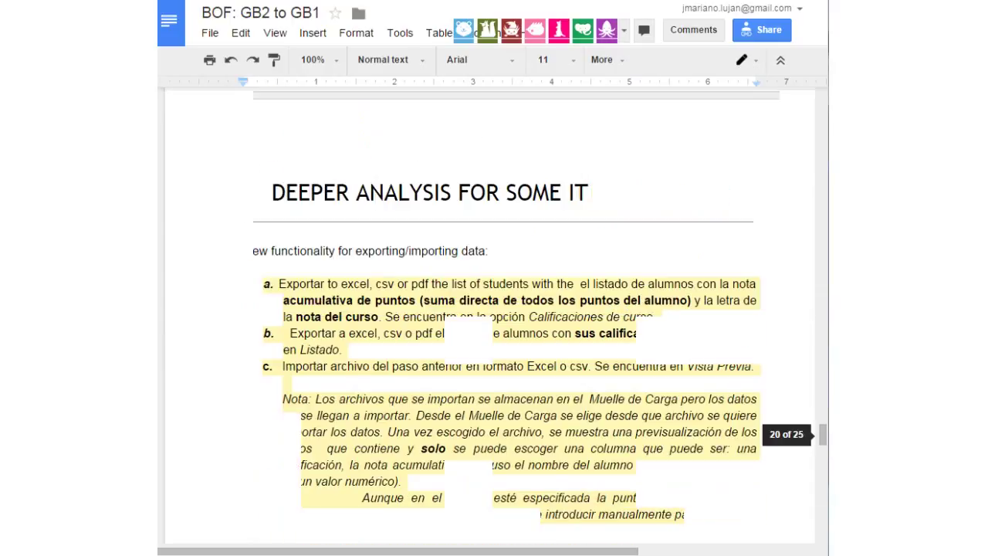
scroll(489, 309, down, 5)
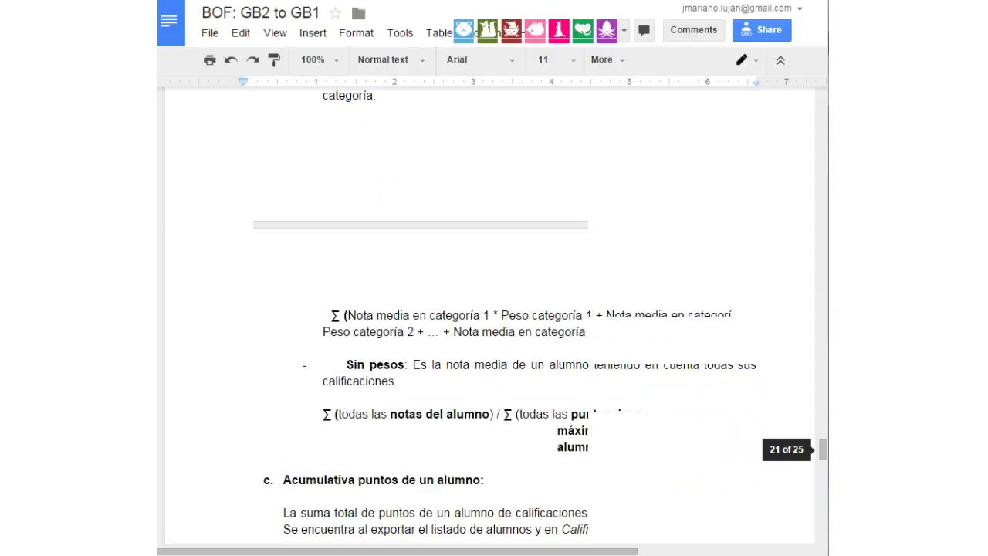
scroll(489, 309, down, 10)
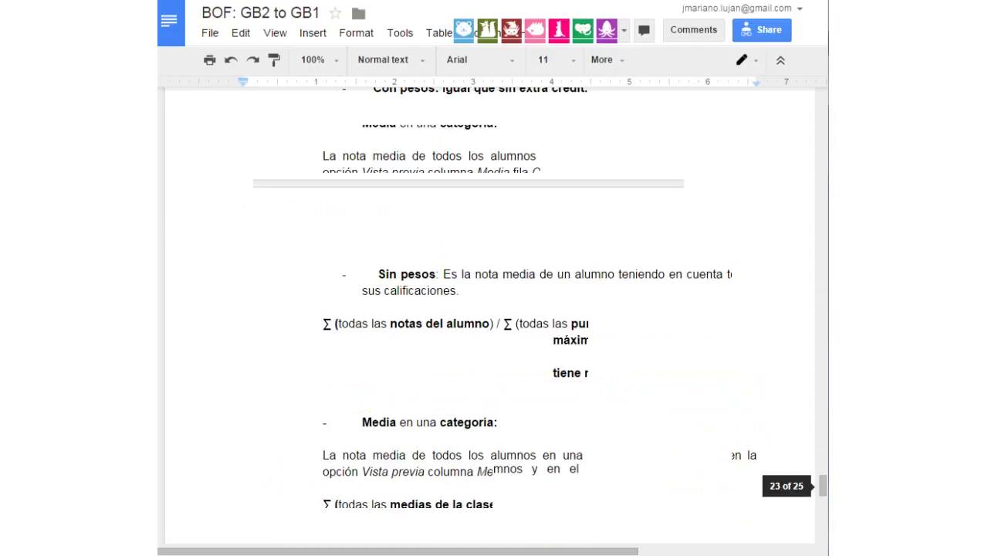
scroll(489, 308, down, 5)
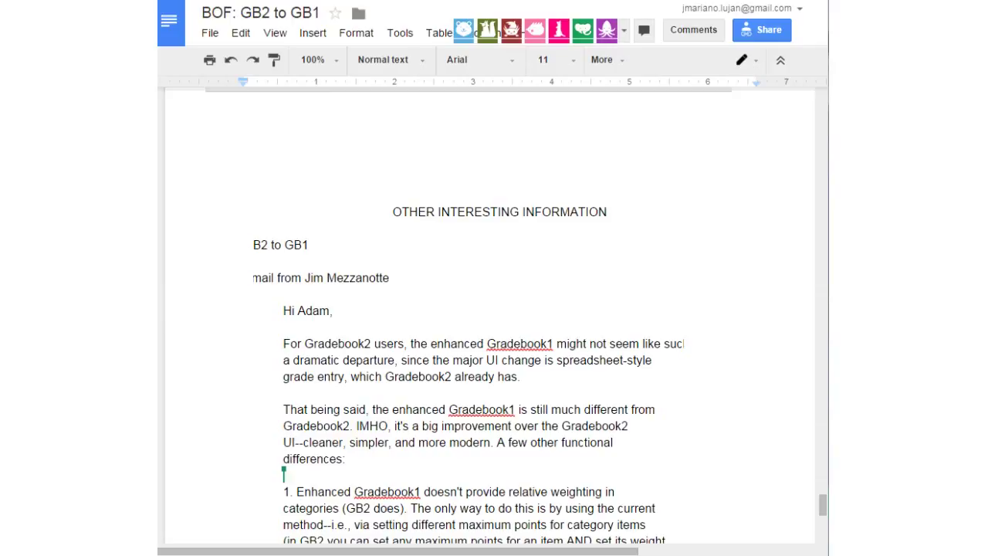
scroll(494, 309, down, 3)
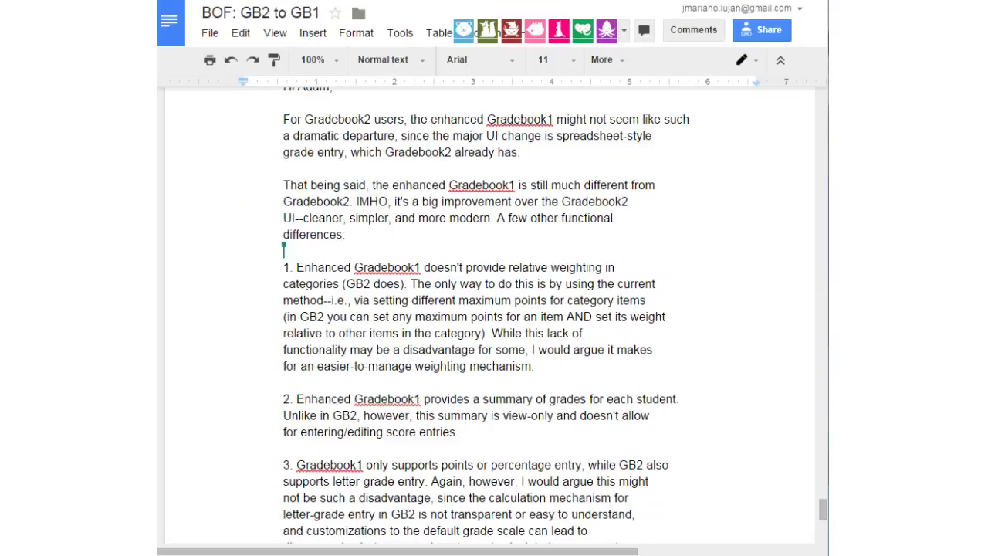
scroll(494, 308, down, 1)
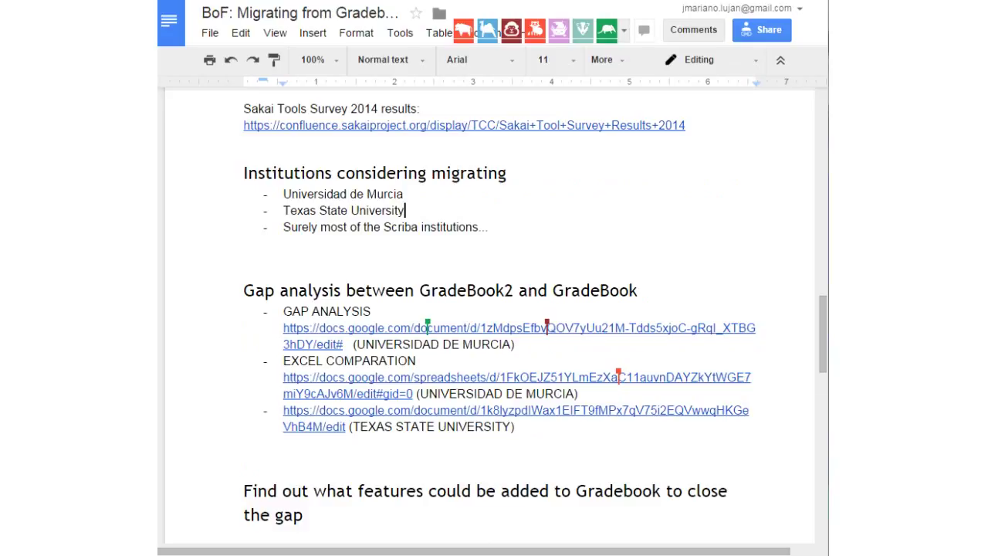
Copy the Universidad de Murcia EXCEL COMPARATION link from the gap analysis list and send it in the Apereo Room chat
scroll(494, 308, up, 1)
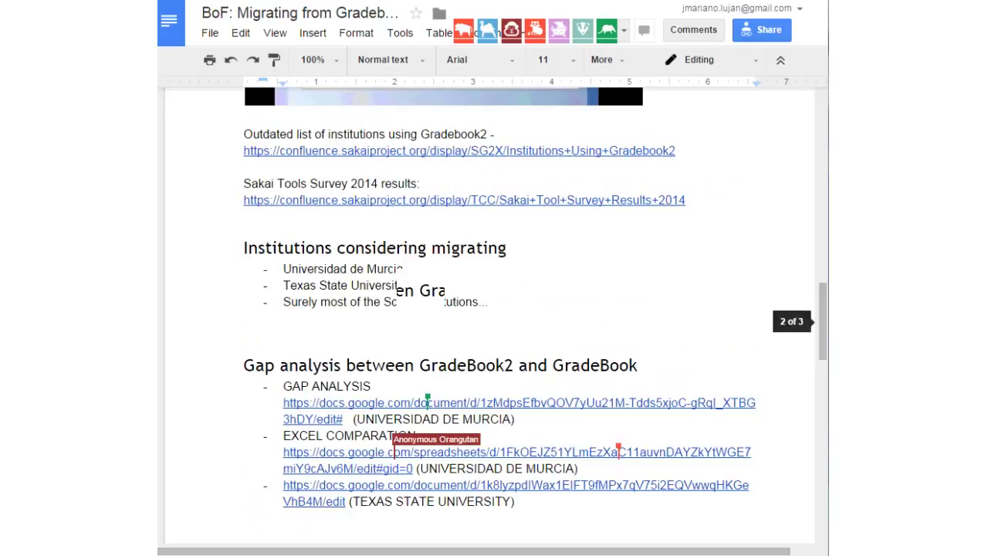
scroll(494, 309, down, 2)
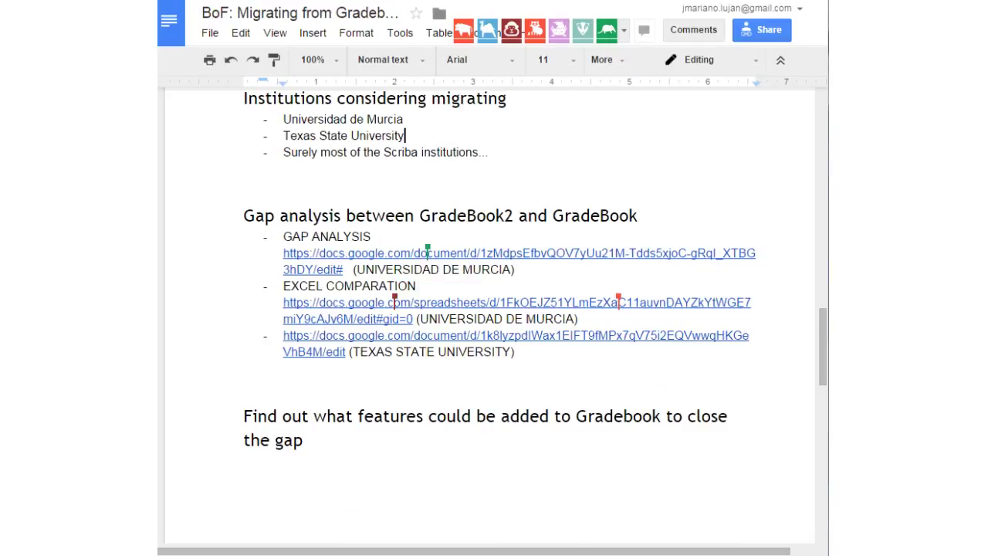
click(463, 303)
key(ctrl+c)
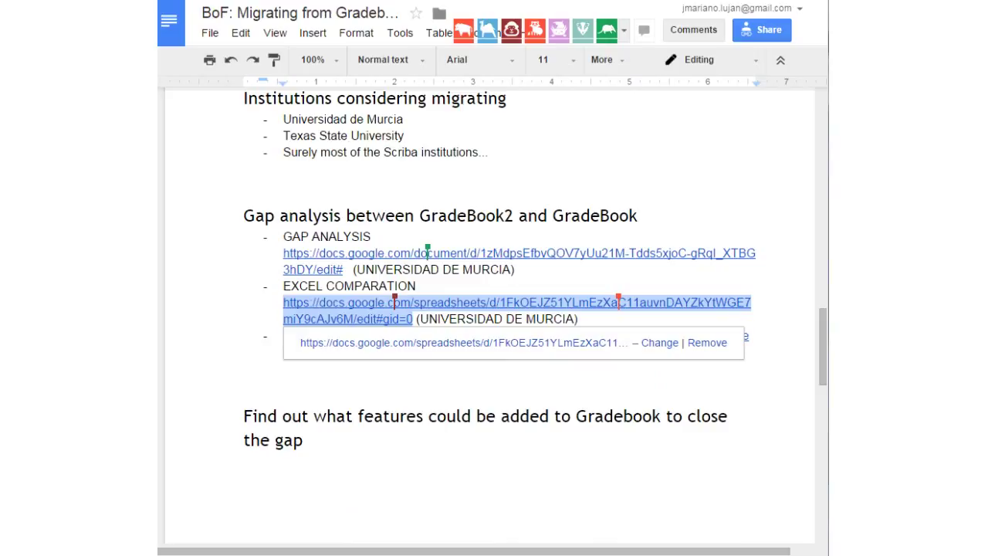
key(alt+Tab)
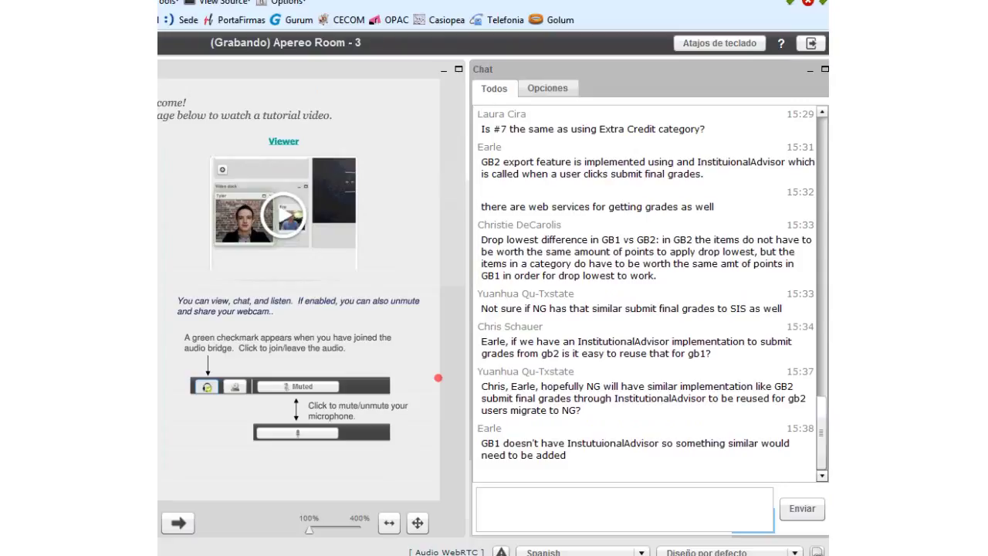
key(ctrl+v)
key(Return)
key(alt+Tab)
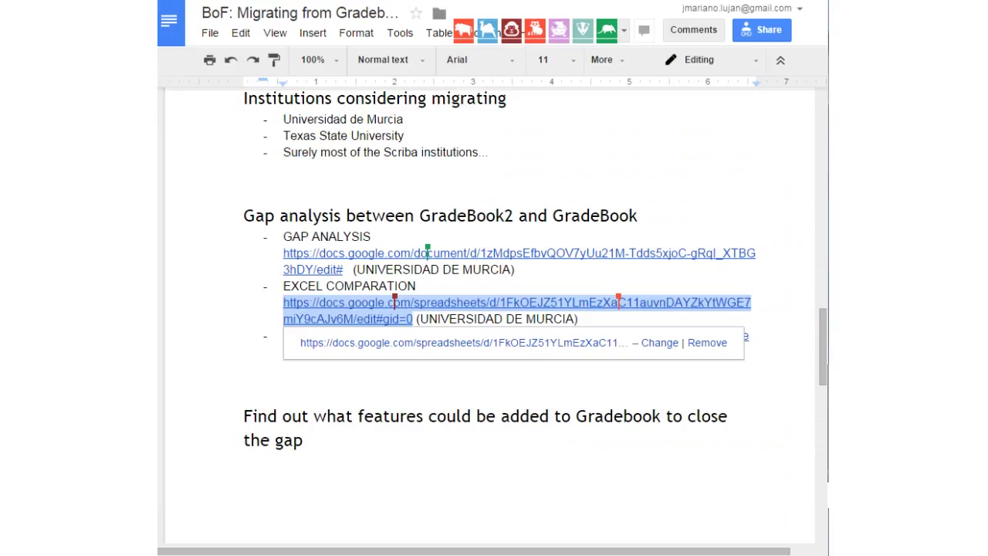
Switch to the "Checklist - Comparation between GB1-GB2" spreadsheet and examine the feature list with its GB1, GB2 and GB NG columns
key(alt+Tab)
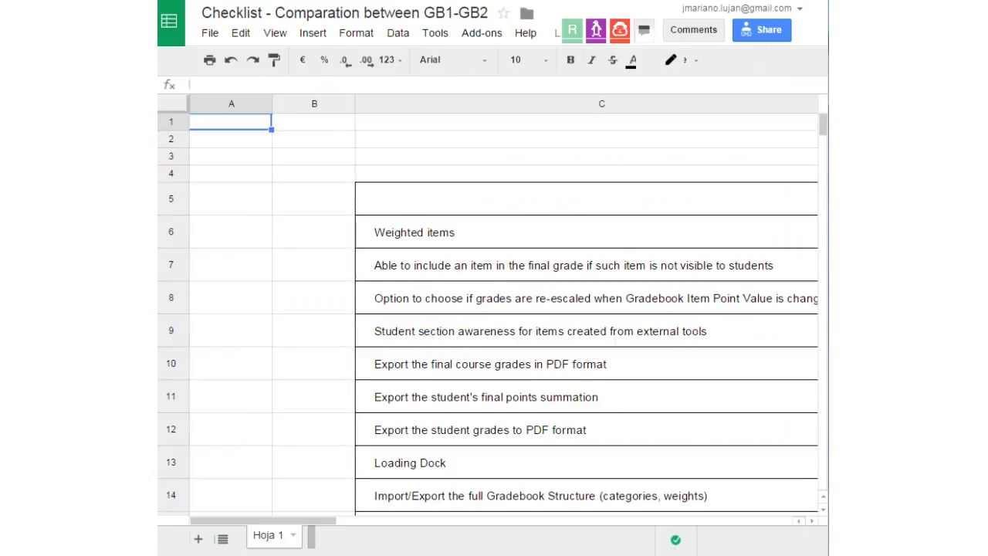
scroll(502, 308, right, 3)
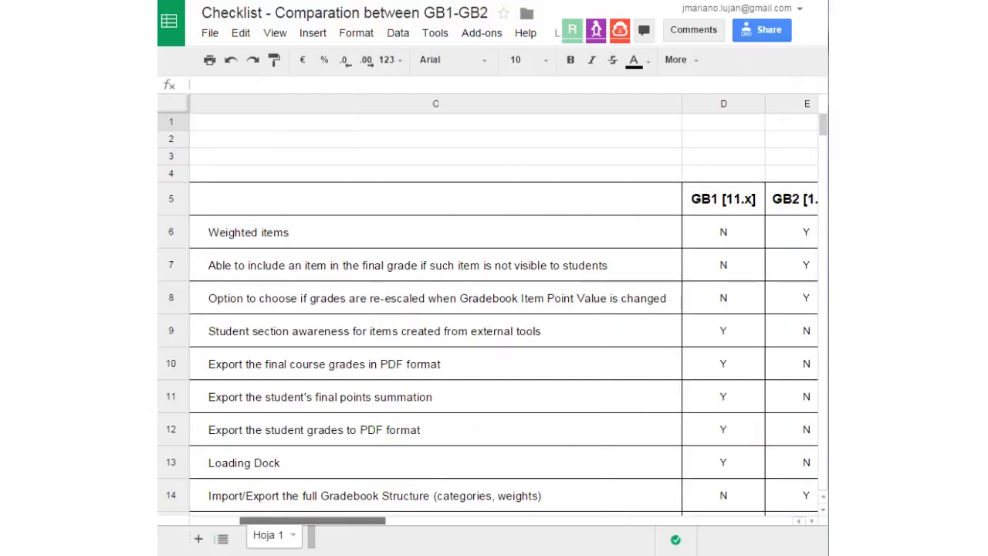
scroll(502, 309, left, 2)
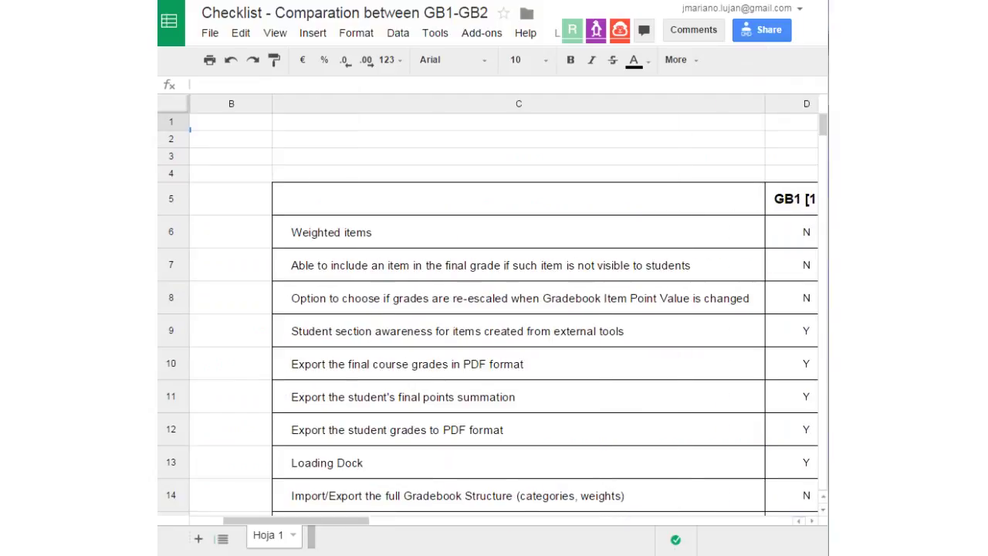
key(ctrl+minus)
key(ctrl+minus)
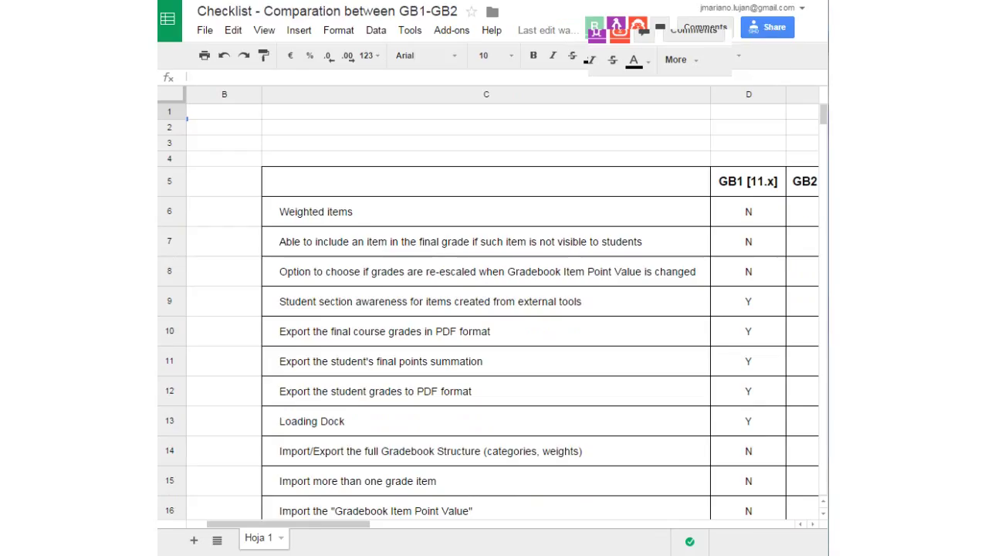
key(ctrl+minus)
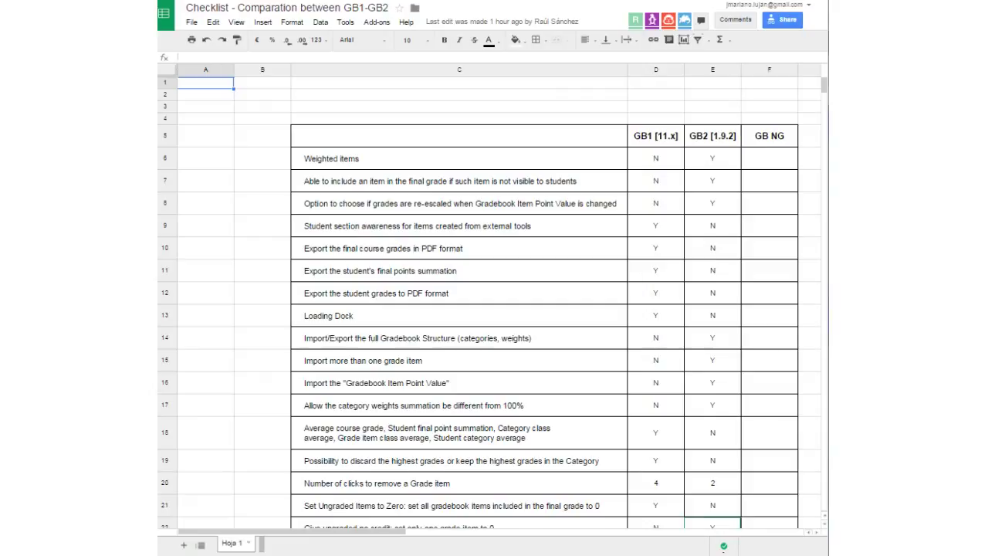
Check the Apereo Room chat and WebRTC audio notice, and return to the GB1-GB2 comparison spreadsheet
key(alt+Tab)
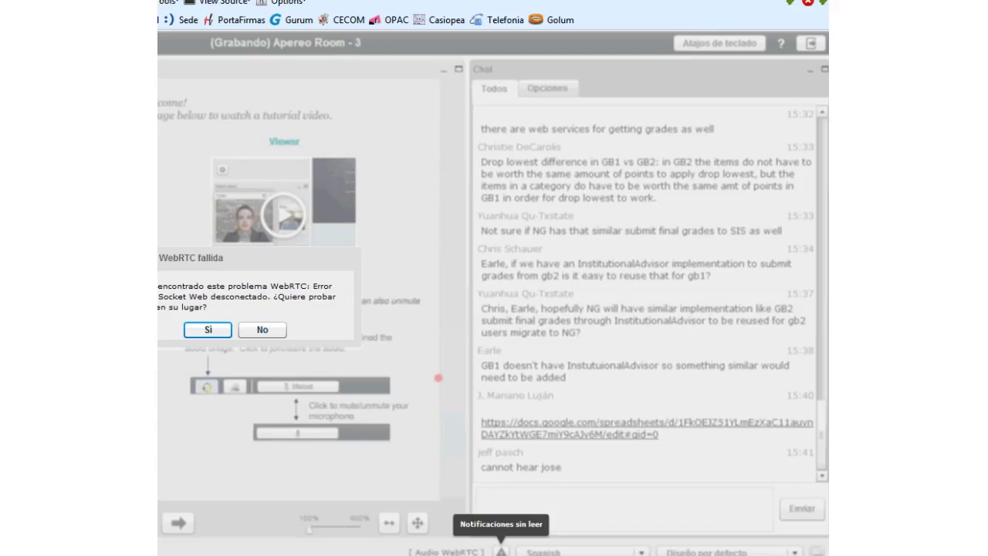
key(alt+Tab)
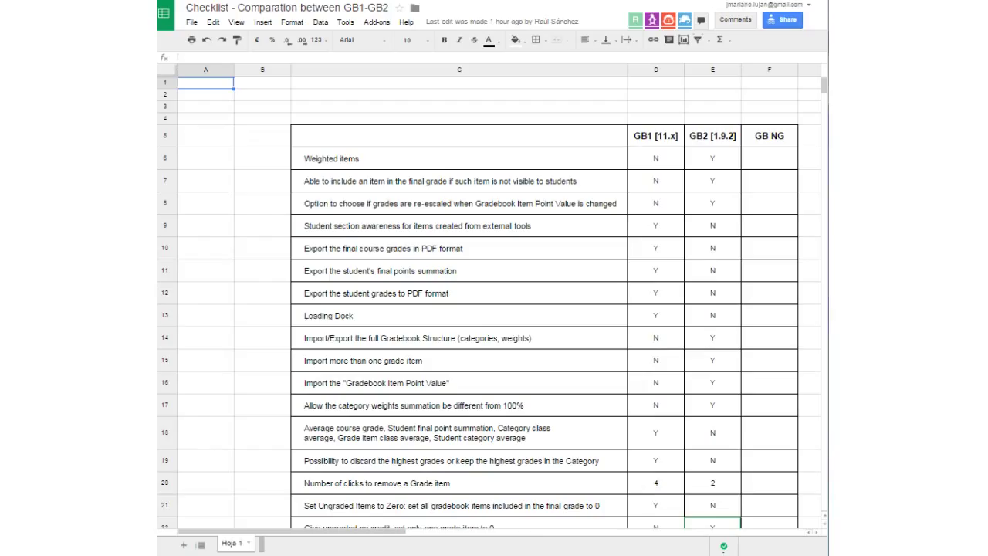
key(alt+Tab)
key(alt+Tab)
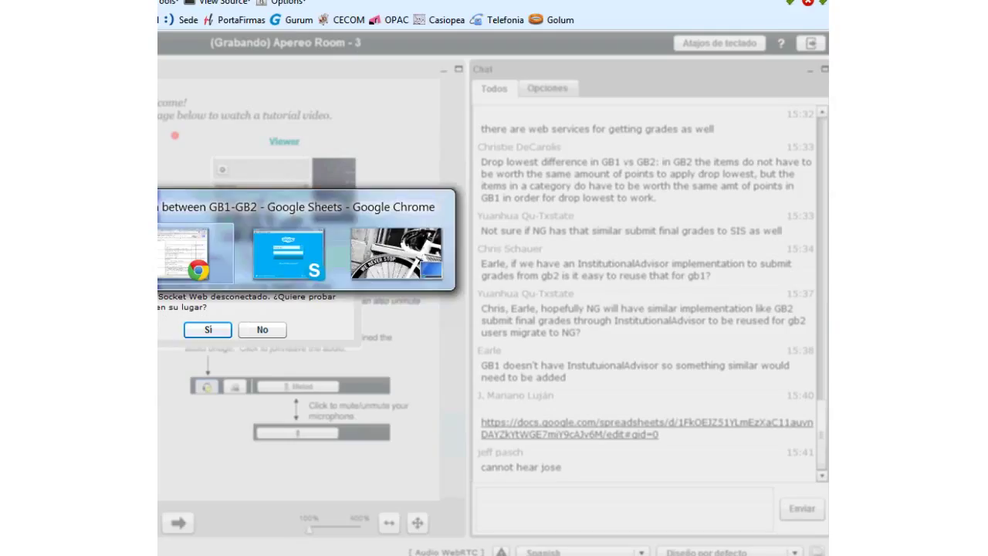
key(Escape)
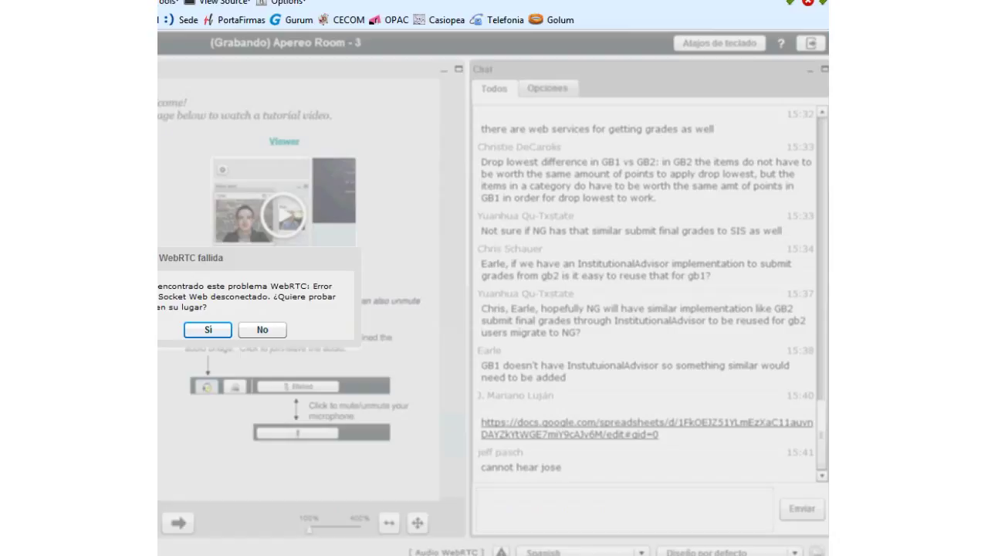
key(alt+Tab)
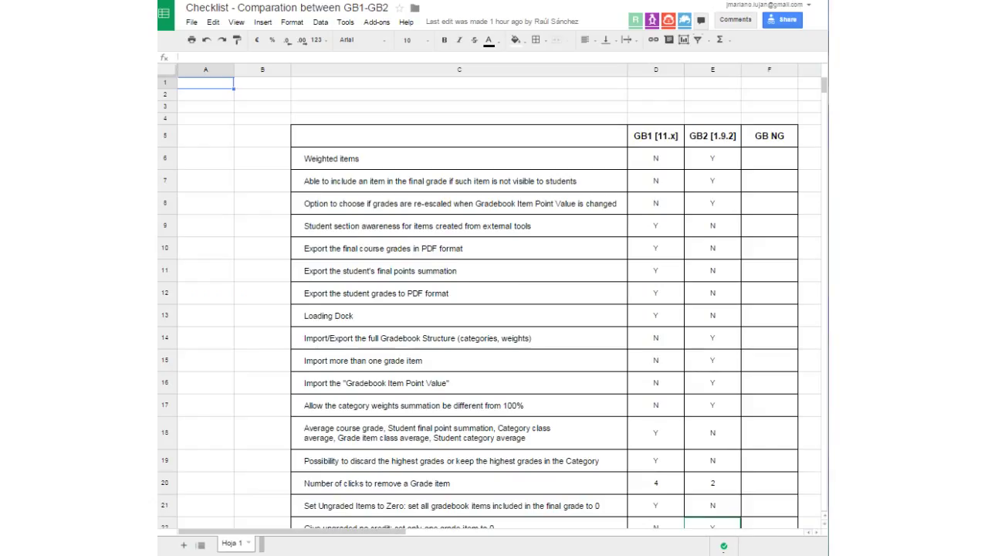
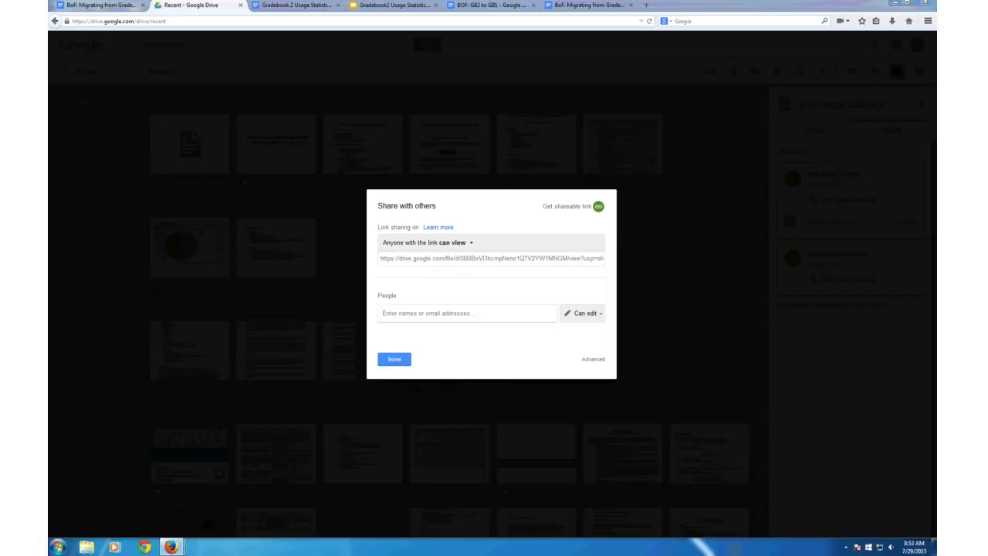
Look through the open Gradebook documents and examine the weight type chart for weighted categories in "Gradebook 2 Usage Statistics"
key(ctrl+Tab)
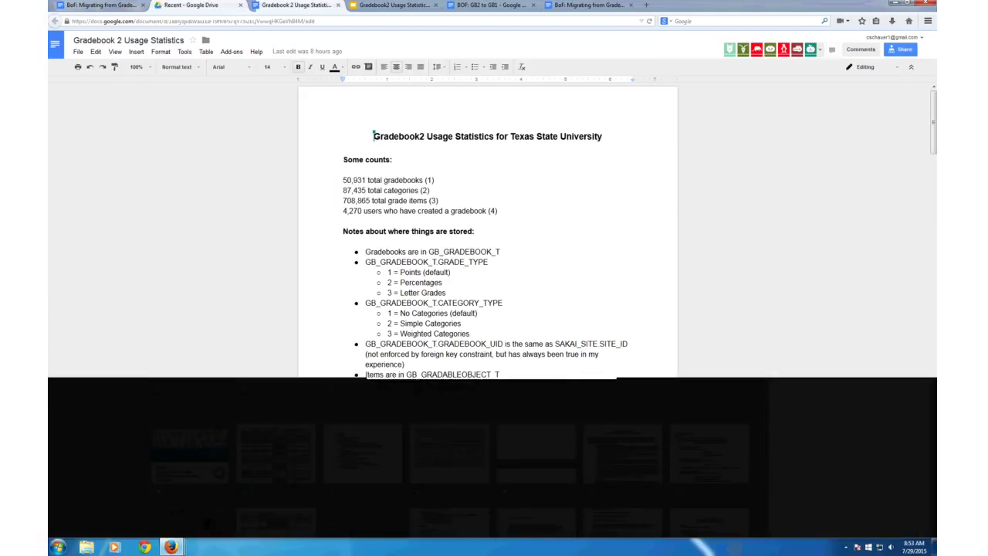
key(ctrl+shift+Tab)
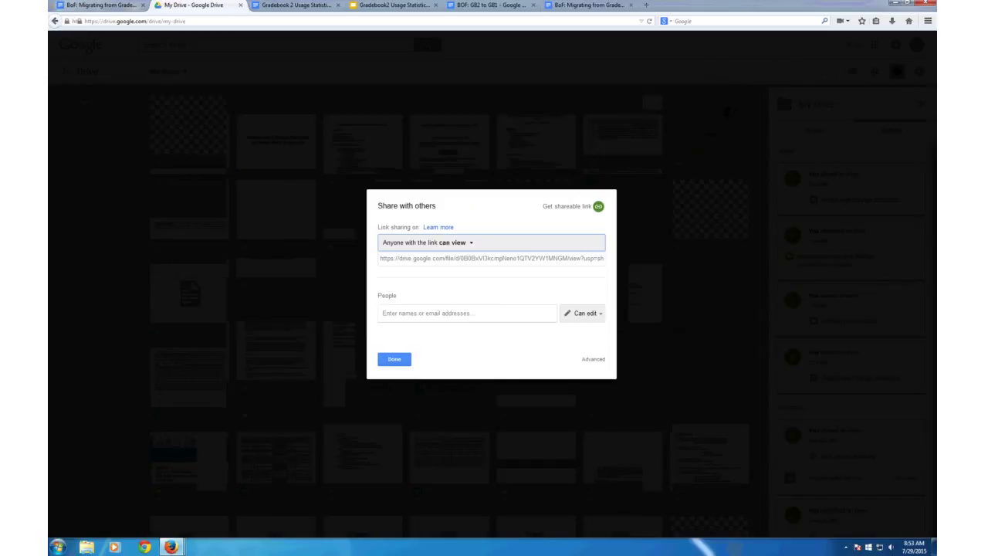
key(ctrl+shift+Tab)
key(ctrl+Tab)
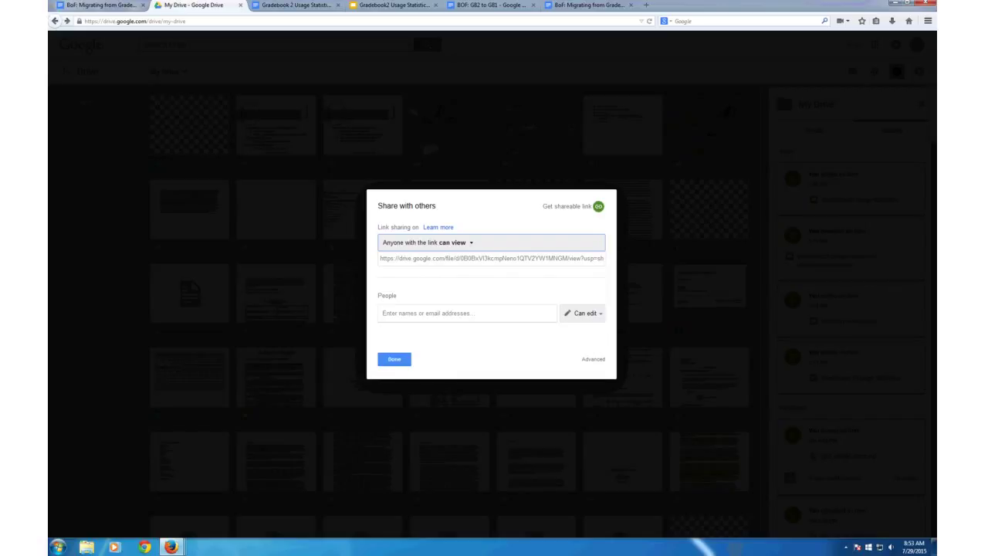
key(ctrl+Tab)
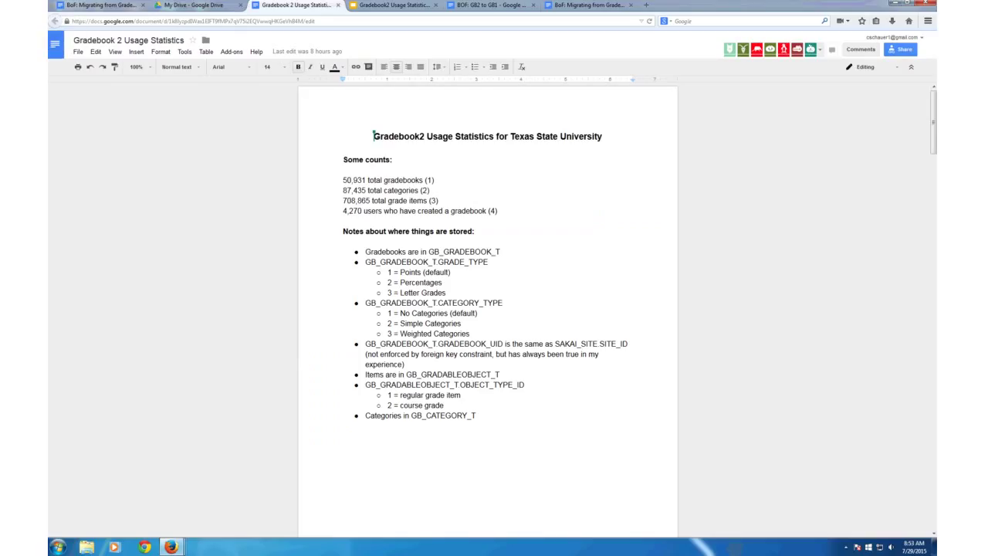
key(ctrl+Tab)
key(ctrl+Tab)
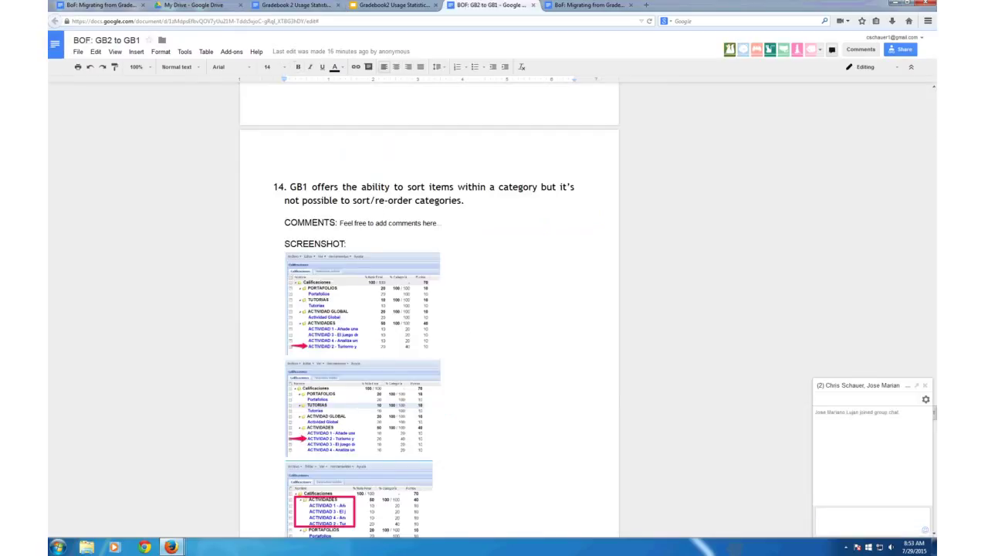
key(ctrl+Tab)
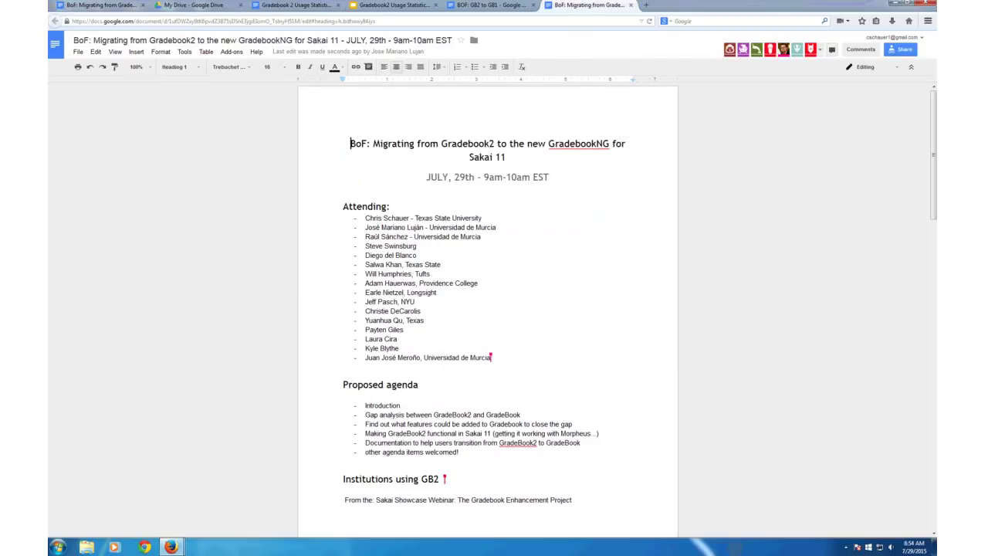
key(ctrl+3)
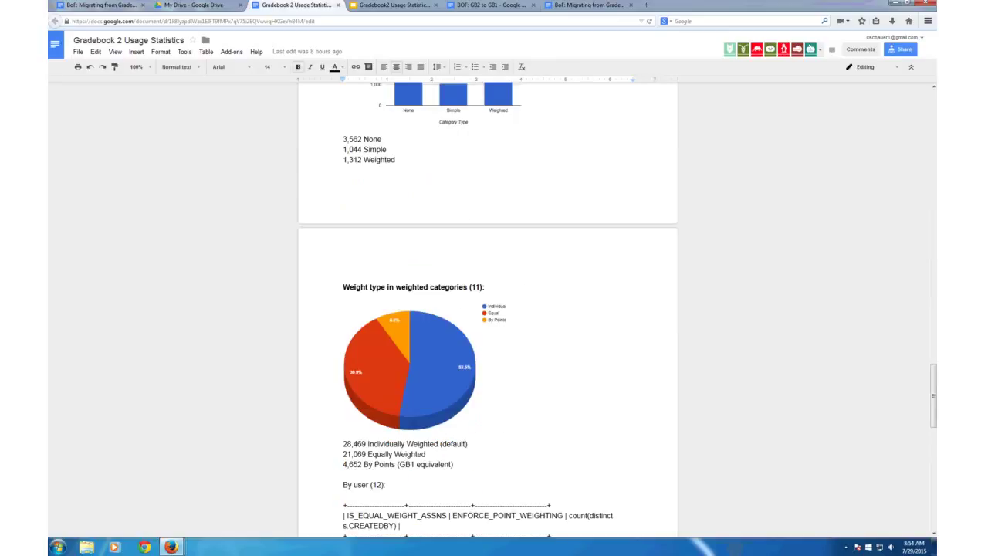
Return to Google Drive, leave the file sharing dialog and display the Recent files
key(ctrl+shift+Tab)
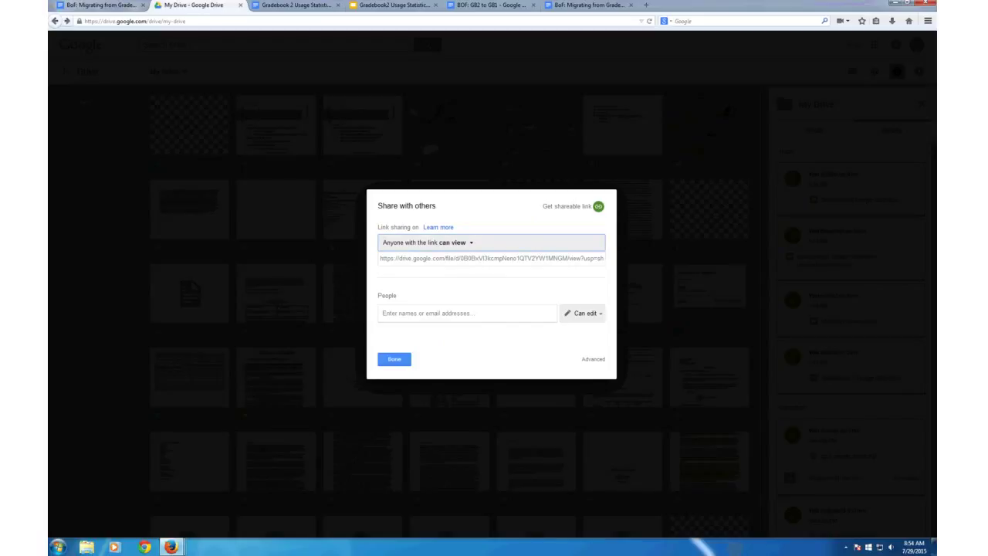
key(alt+Left)
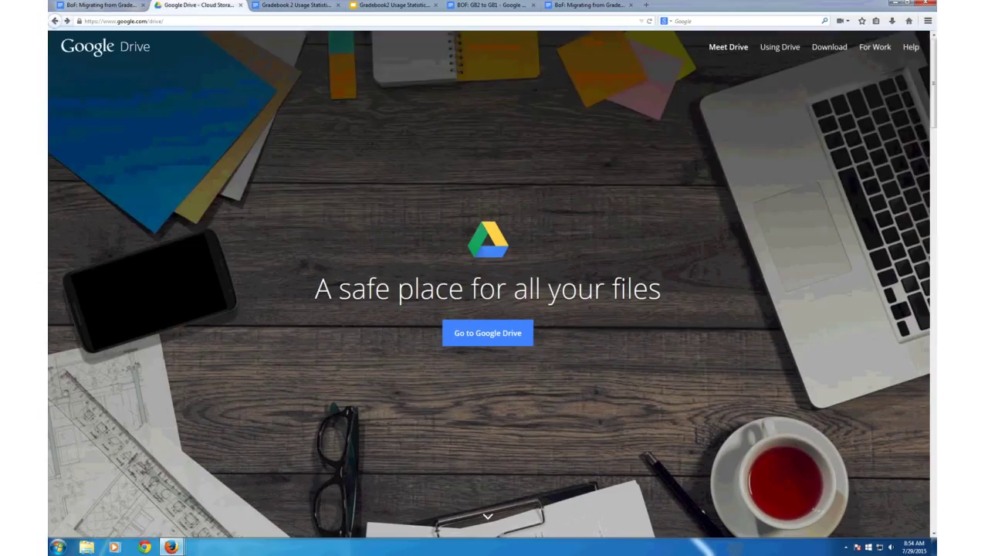
key(alt+Right)
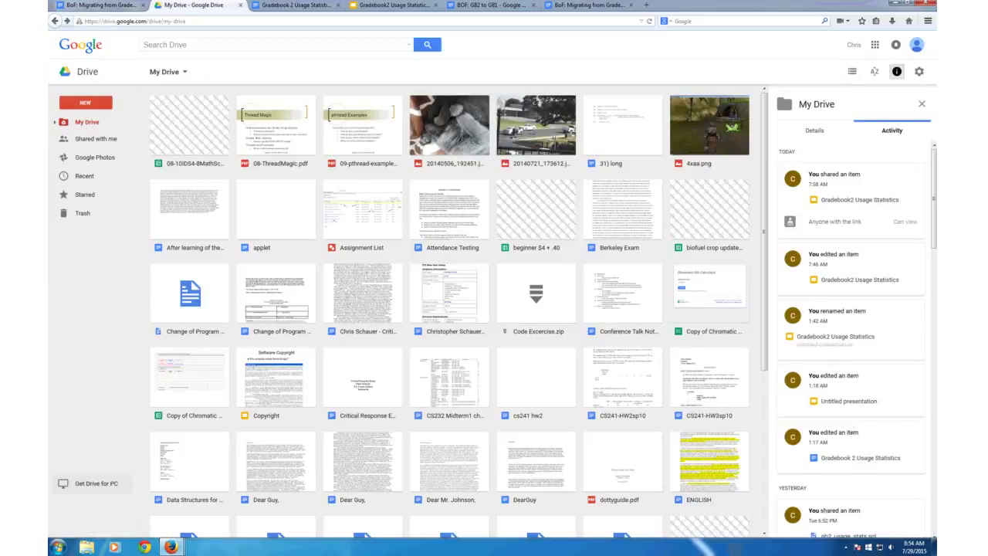
key(alt+Right)
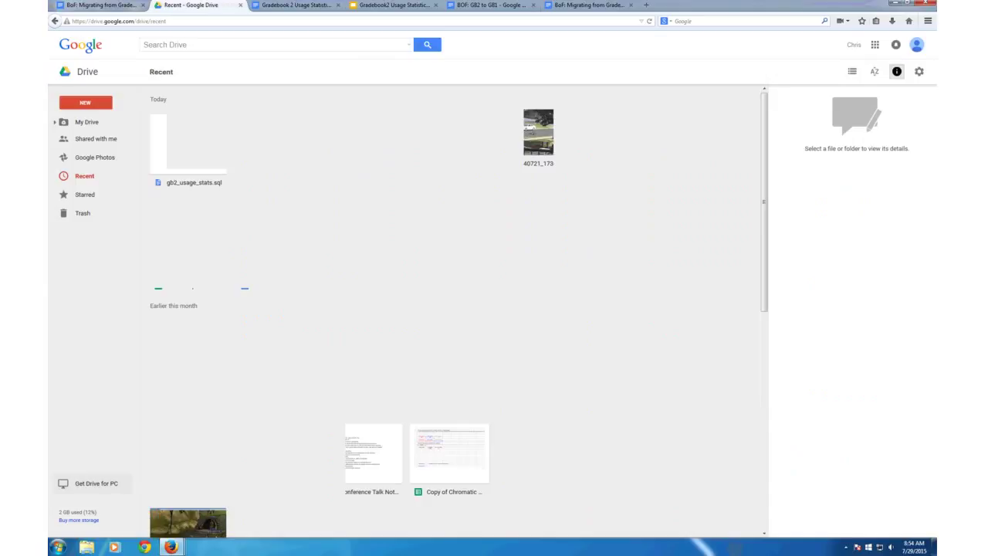
Open gb2_usage_stats.sql from the Recent files in Google Drive with Sublime Text as the helper application
key(ctrl+Tab)
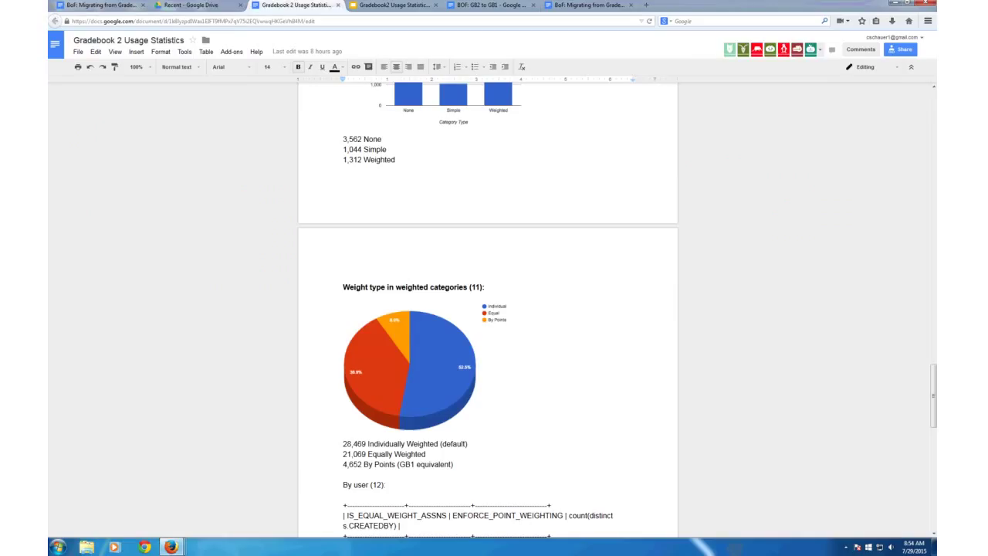
key(ctrl+shift+Tab)
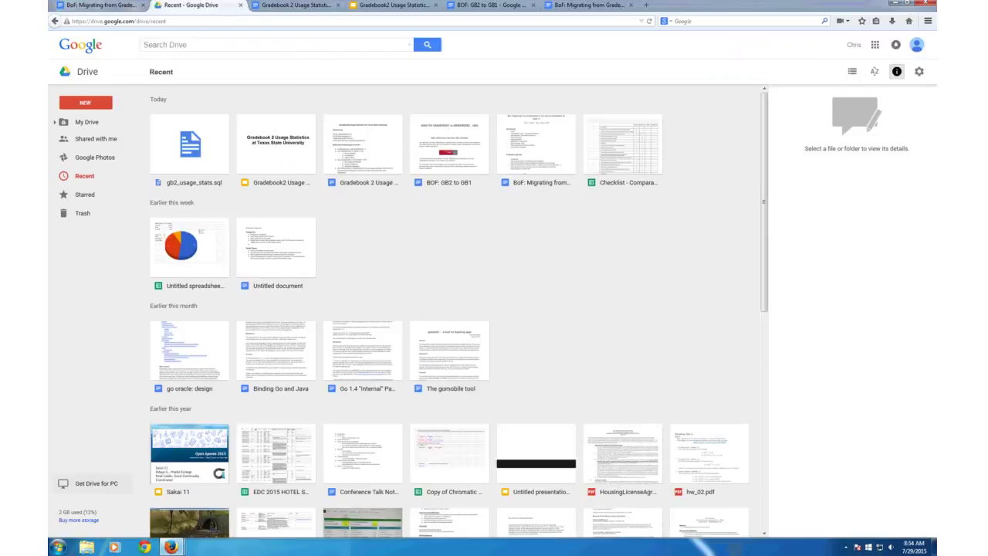
double_click(189, 147)
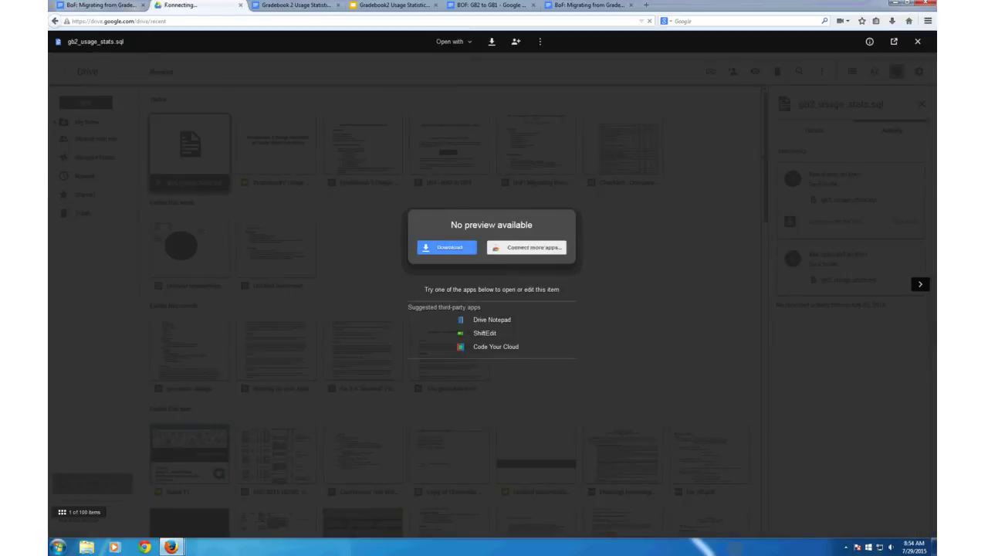
click(338, 232)
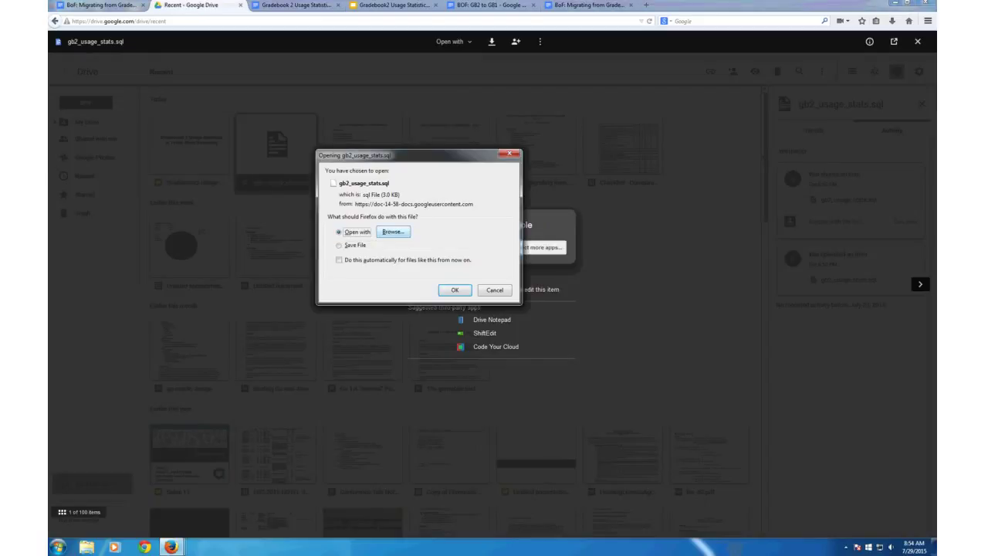
click(392, 232)
scroll(416, 238, down, 5)
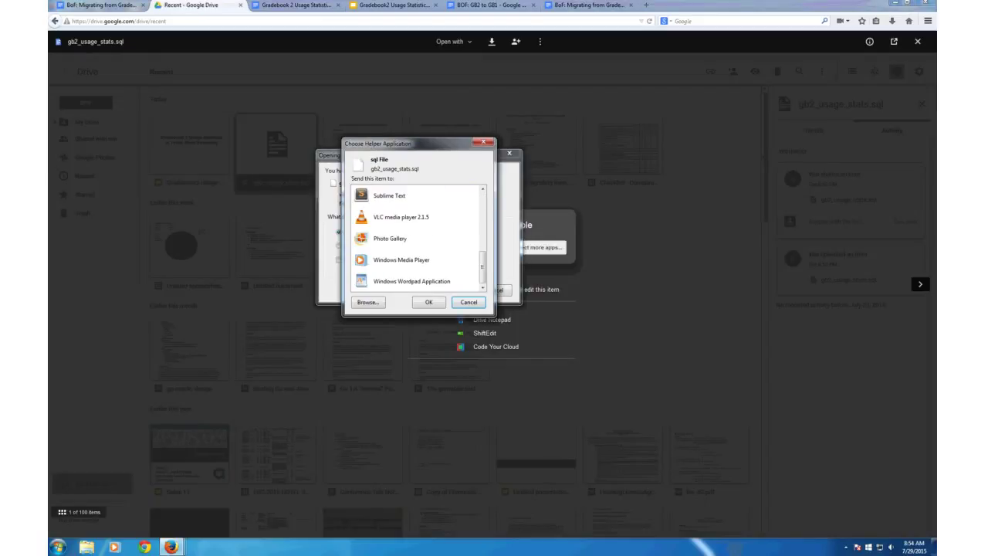
double_click(388, 195)
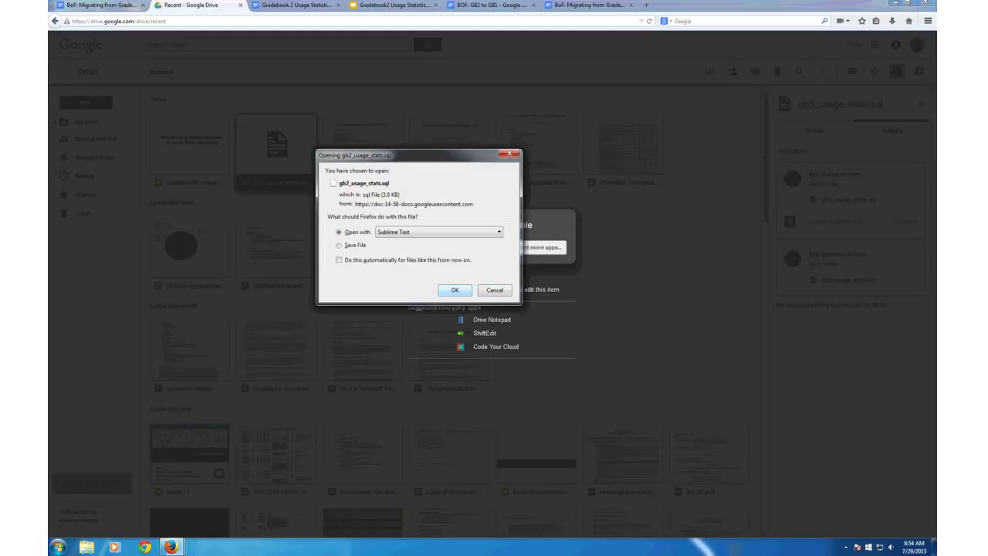
key(Return)
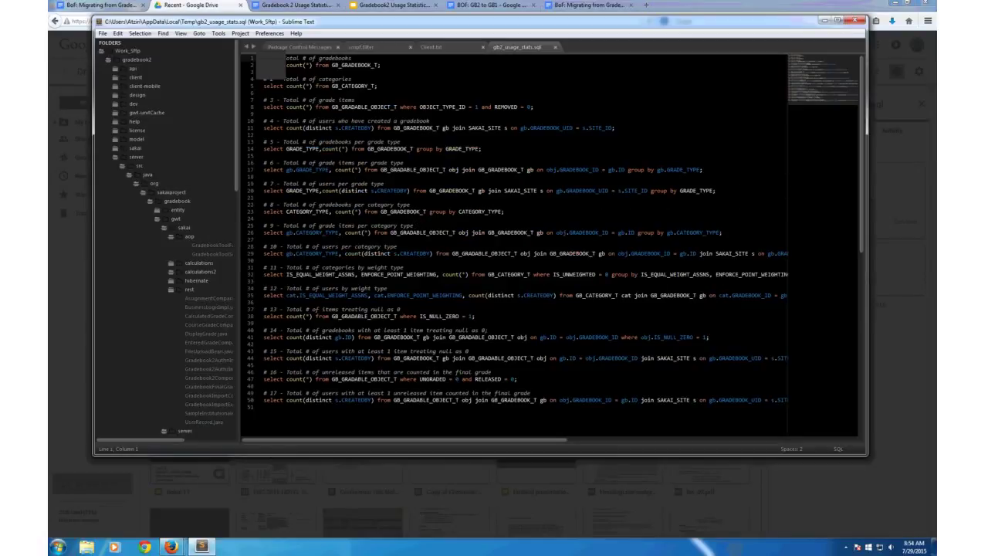
Copy all the SQL queries from gb2_usage_stats.sql, switch to Firefox and find GitHub Gist in a new browser tab
key(ctrl+a)
key(ctrl+c)
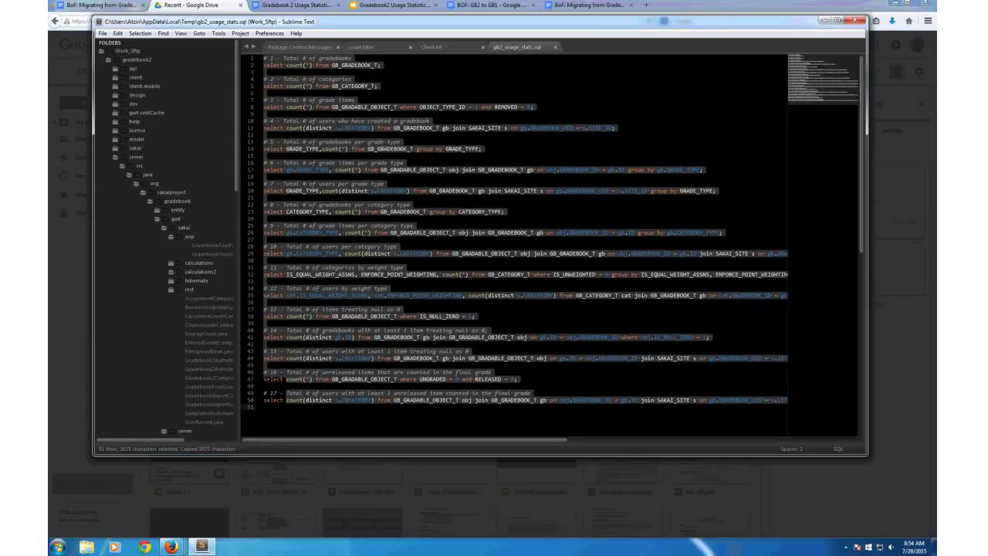
key(alt+Tab)
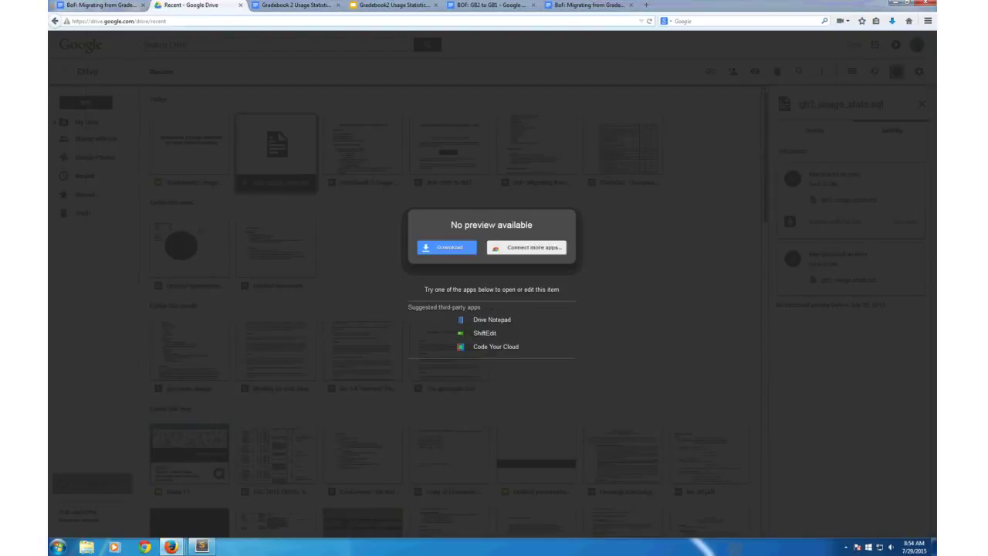
key(ctrl+t)
text(git)
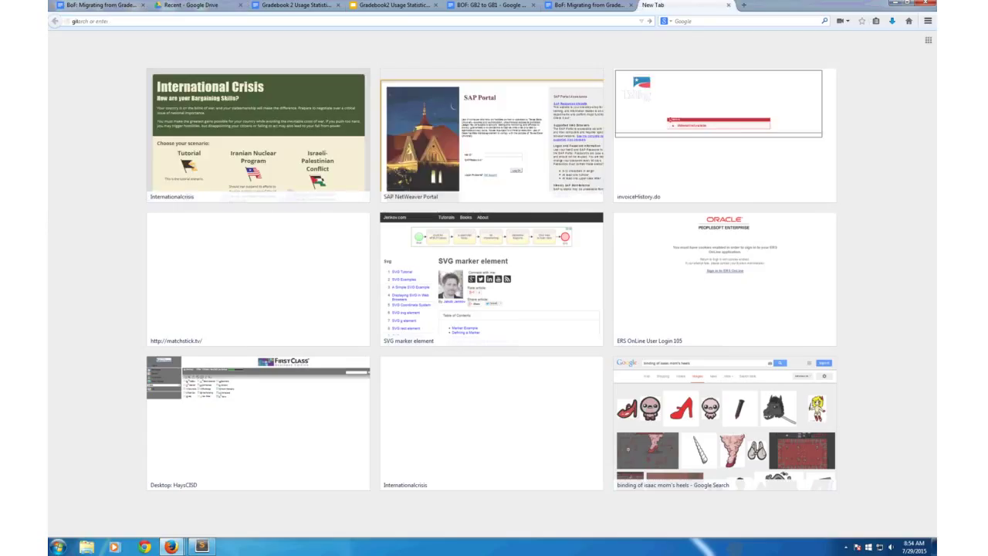
text(hub gist)
key(Return)
click(158, 115)
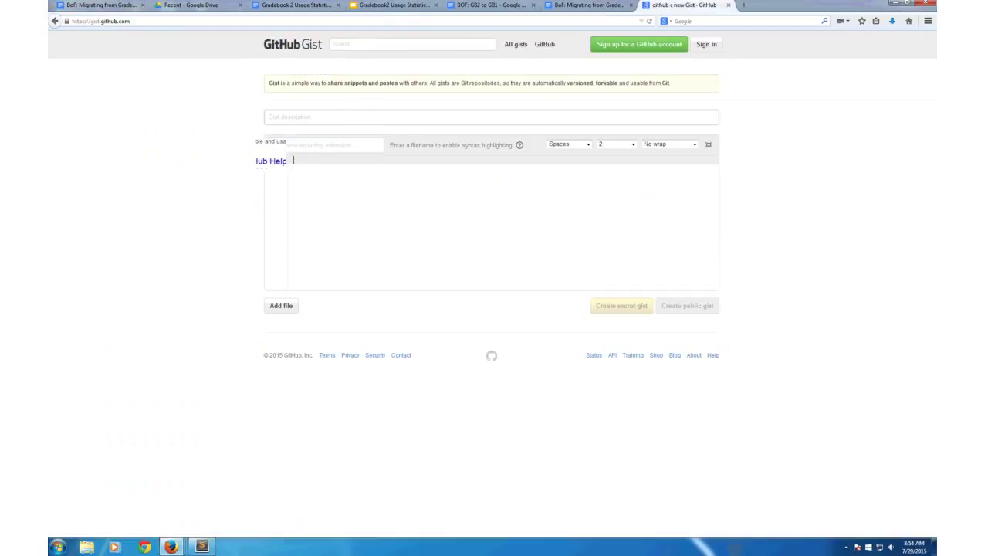
Paste the queries into a new gist named gb2_queries.sql, create it and select its web address
key(ctrl+v)
click(326, 145)
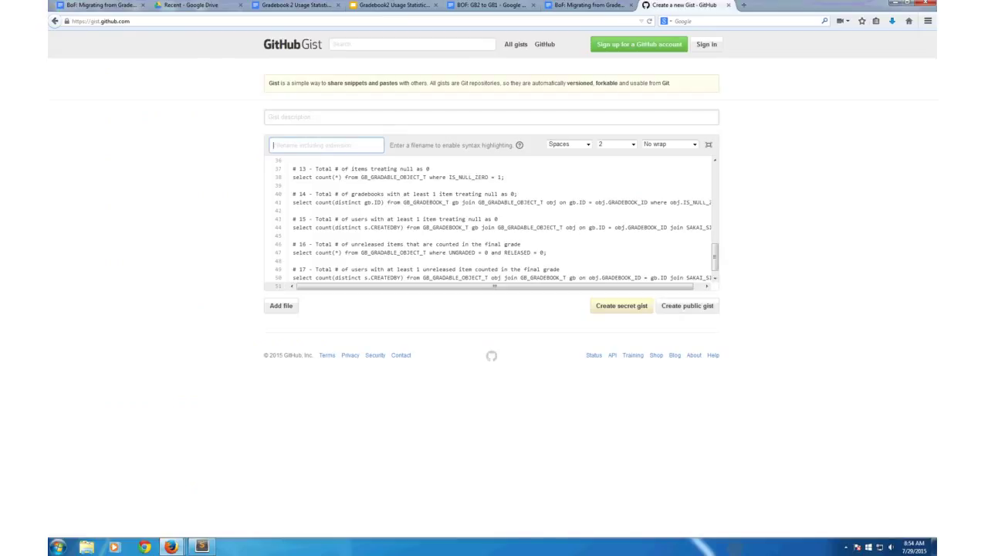
text(gb2_que)
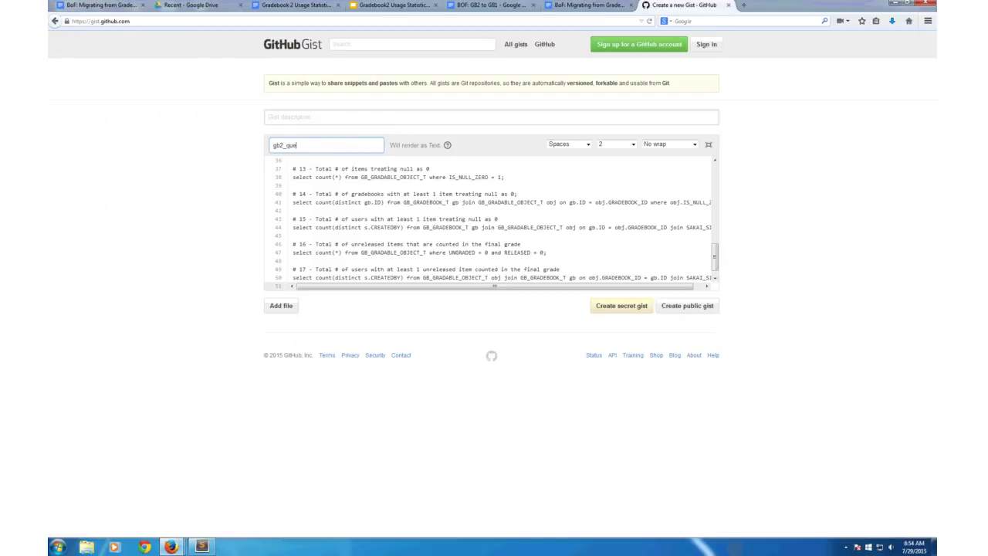
text(ries.sql)
key(Return)
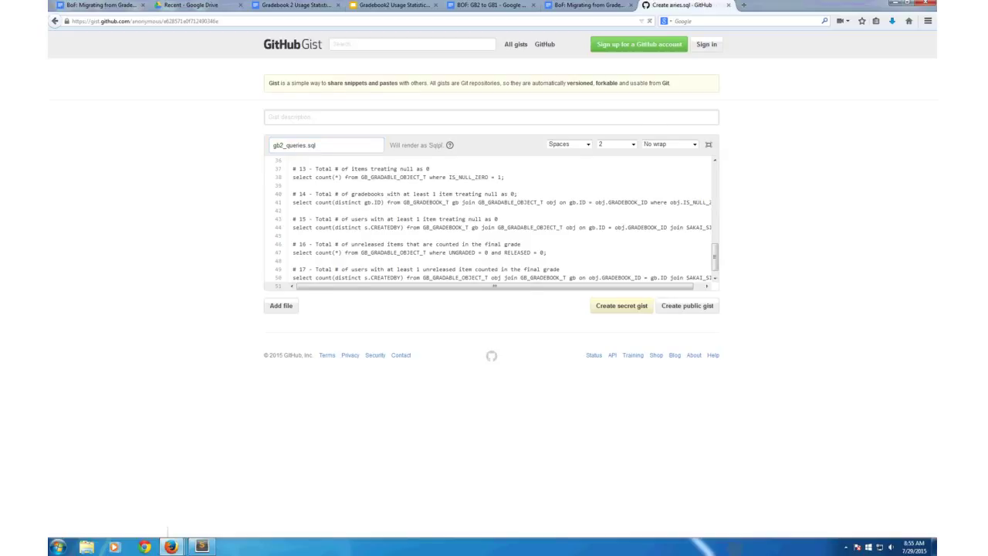
key(ctrl+l)
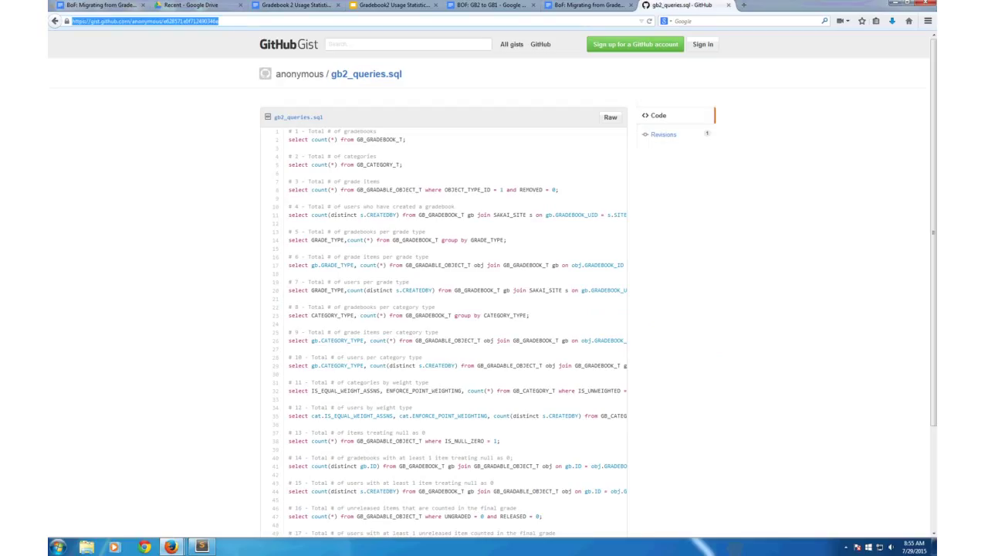
key(alt+Tab)
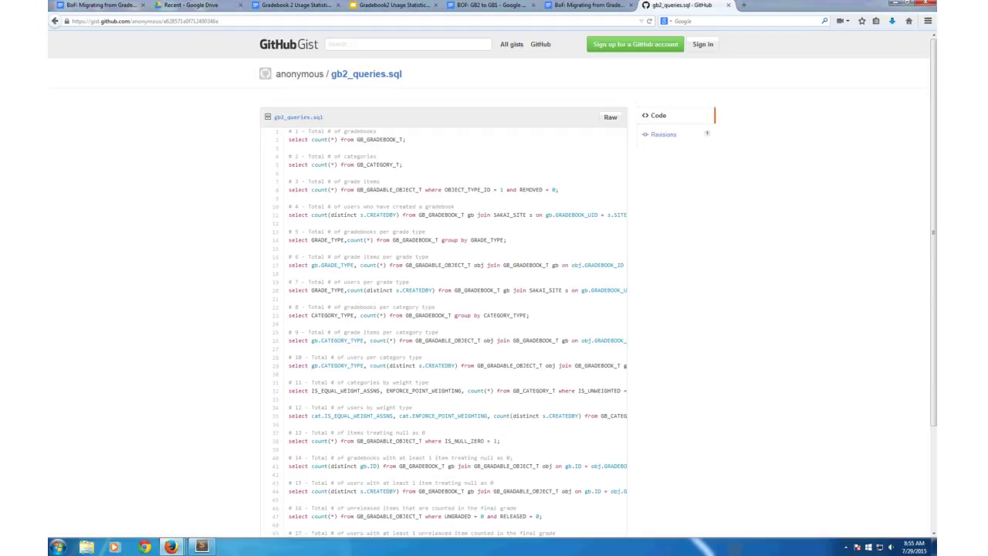
Check the attendee list and proposed agenda in the BoF document about migrating from Gradebook2 to GradebookNG
key(ctrl+shift+Tab)
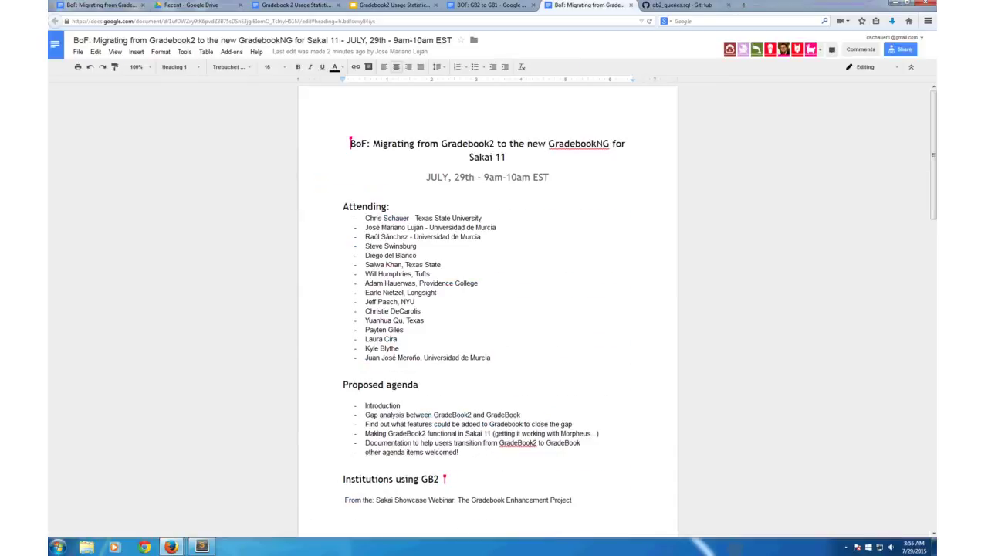
scroll(487, 309, down, 1)
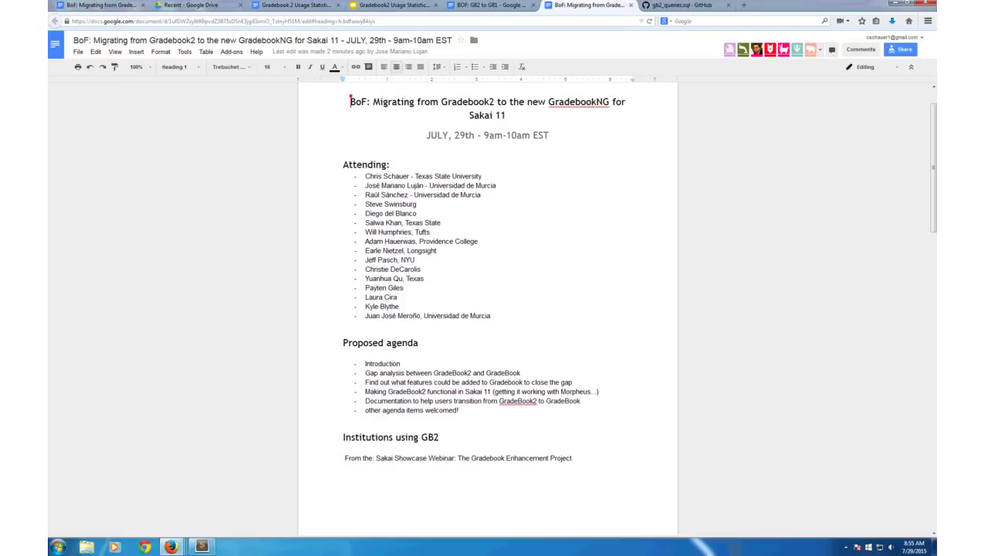
scroll(488, 309, up, 1)
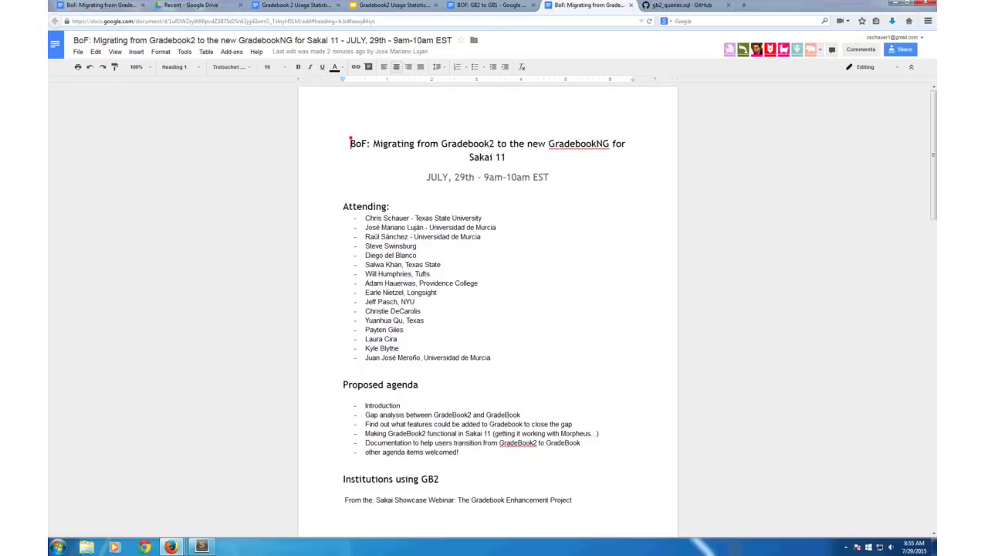
Return to the gb2_queries.sql gist and examine its numbered usage-statistics queries
key(ctrl+Tab)
scroll(494, 286, down, 5)
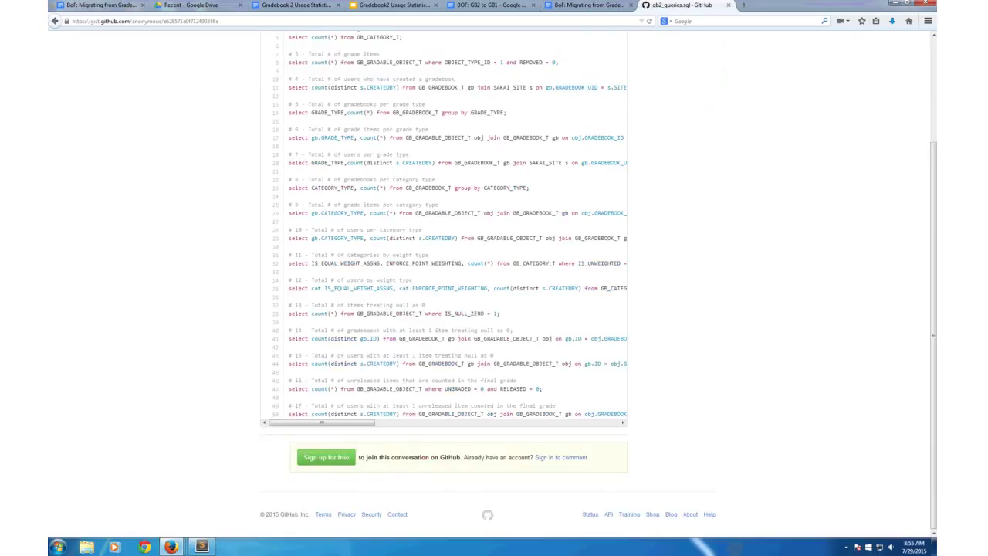
scroll(494, 286, up, 3)
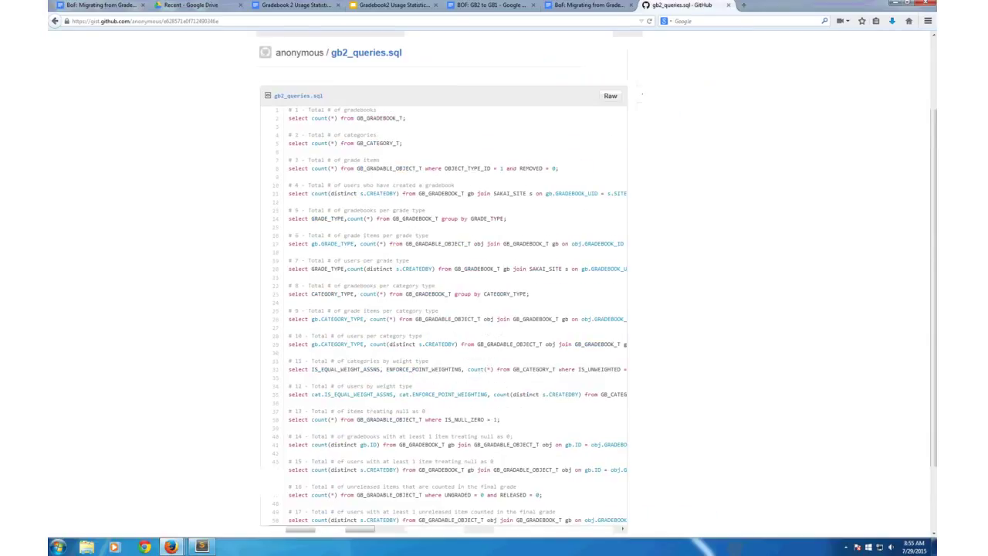
scroll(494, 285, up, 1)
scroll(494, 286, down, 3)
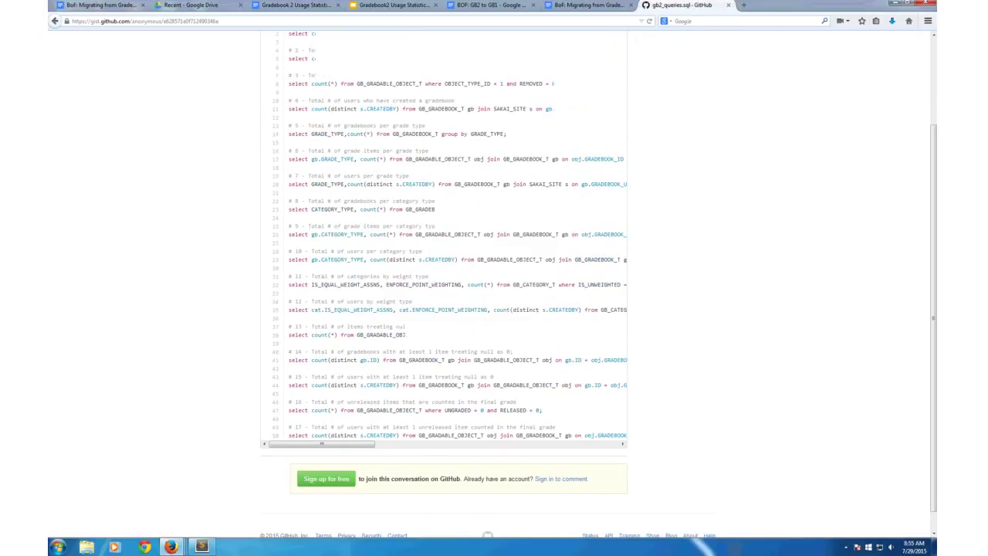
scroll(494, 285, up, 3)
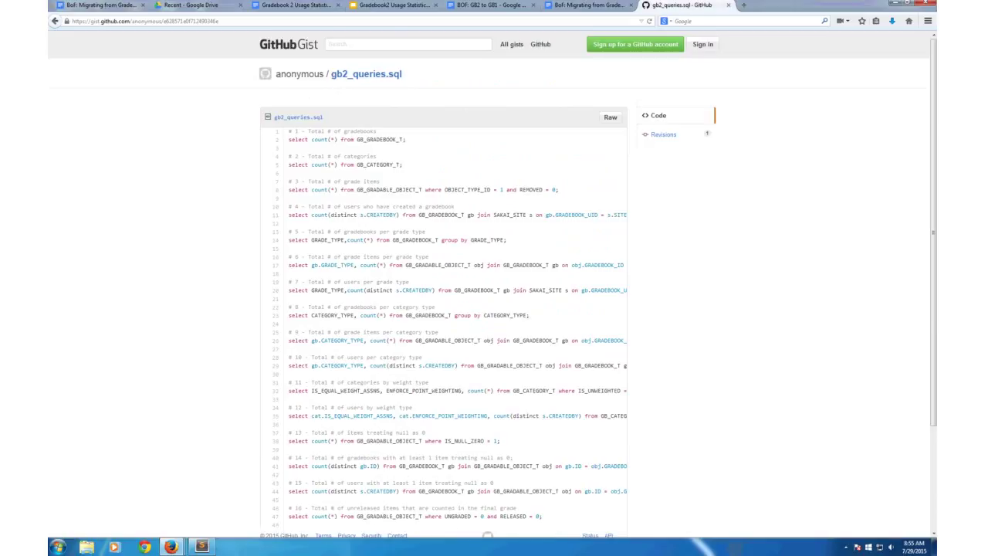
scroll(494, 286, down, 3)
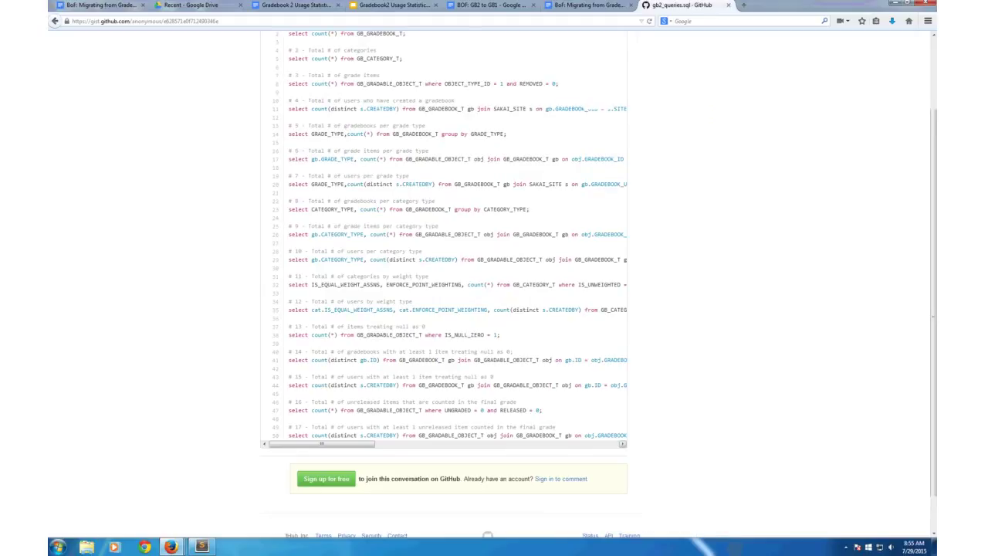
scroll(444, 270, up, 2)
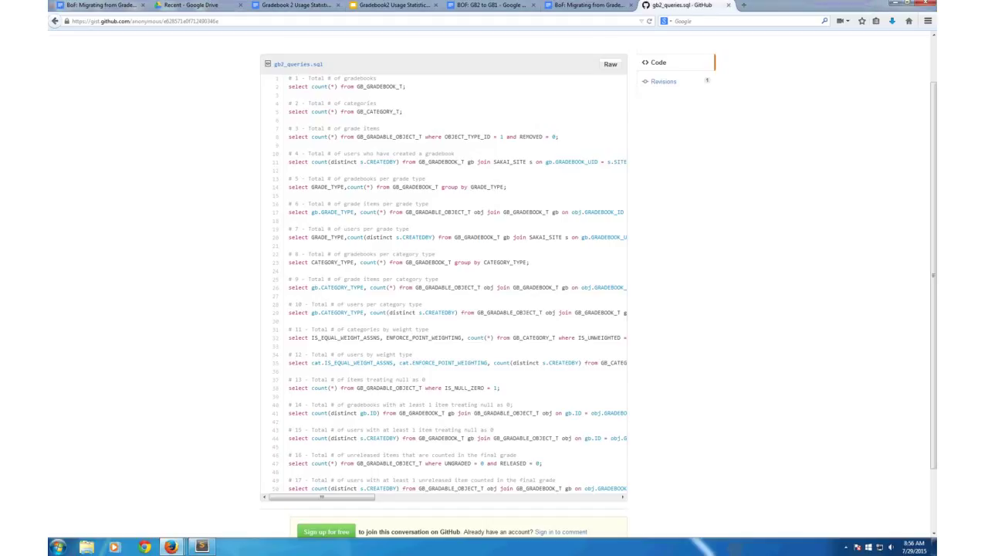
scroll(494, 278, up, 2)
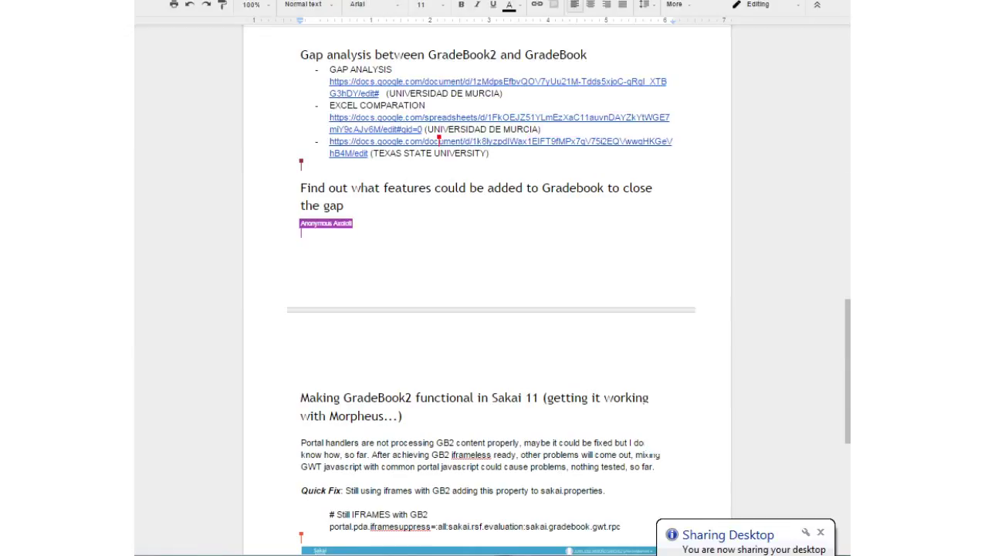
Examine the BoF document's section on making GradeBook2 functional in Sakai 11, including the iframe quick fix and screenshot
scroll(486, 308, down, 4)
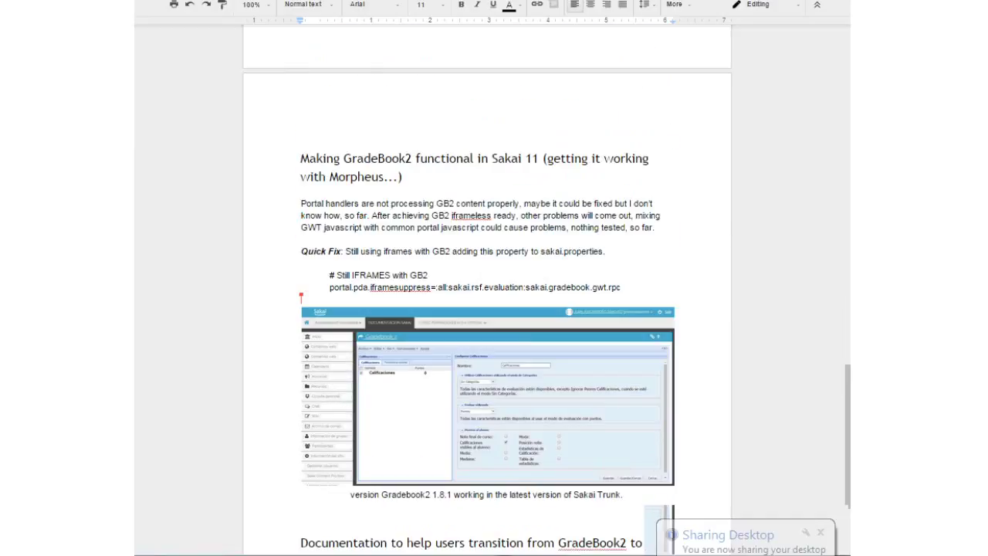
scroll(486, 308, up, 3)
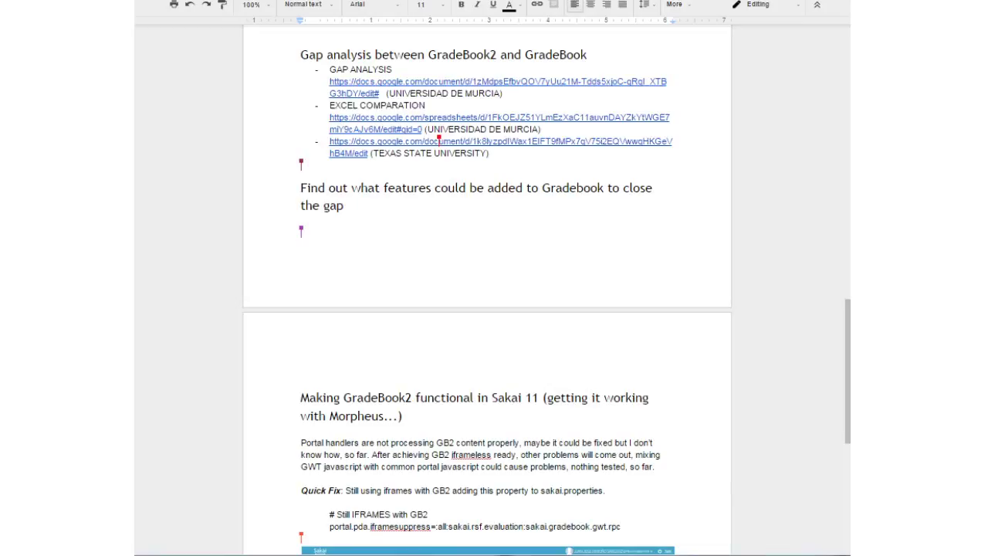
scroll(487, 309, down, 3)
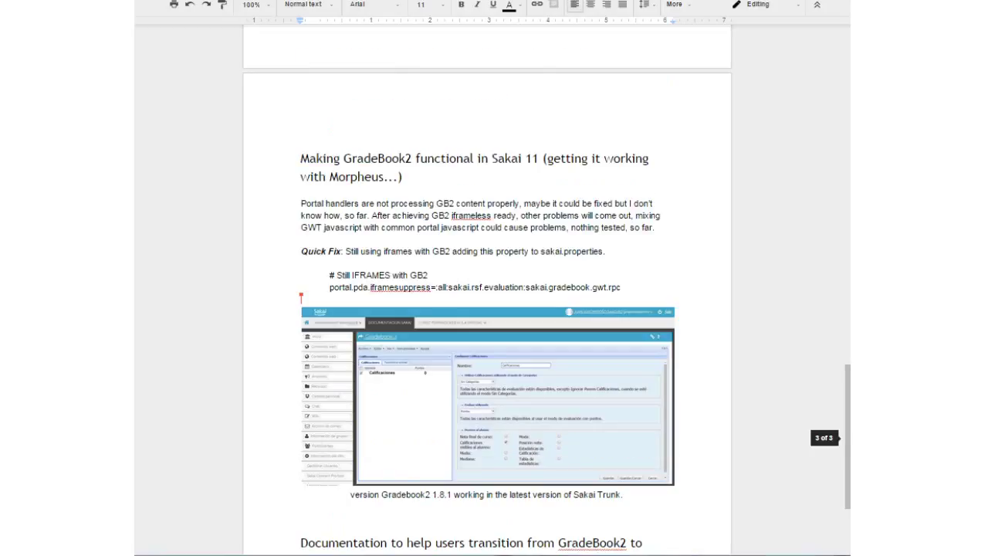
scroll(486, 308, up, 1)
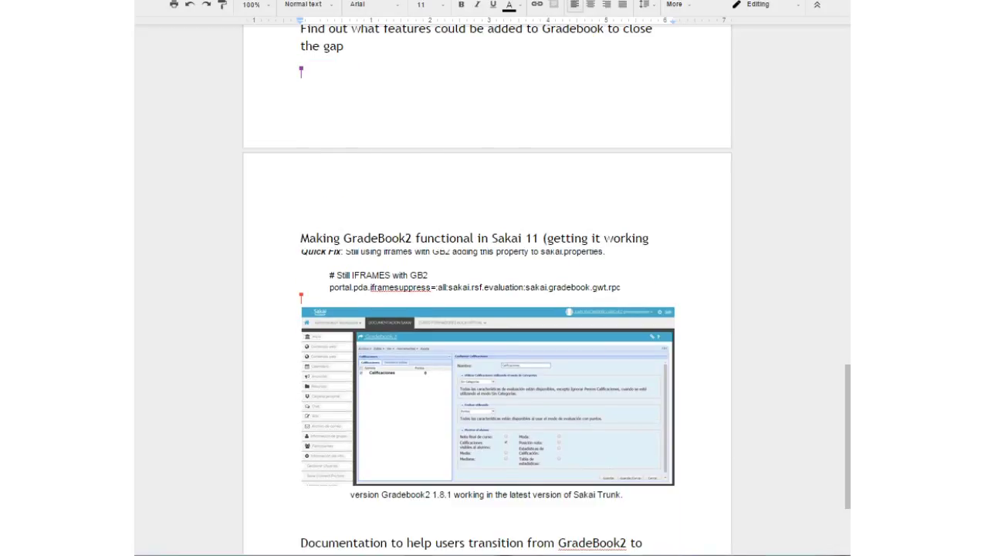
scroll(486, 309, down, 1)
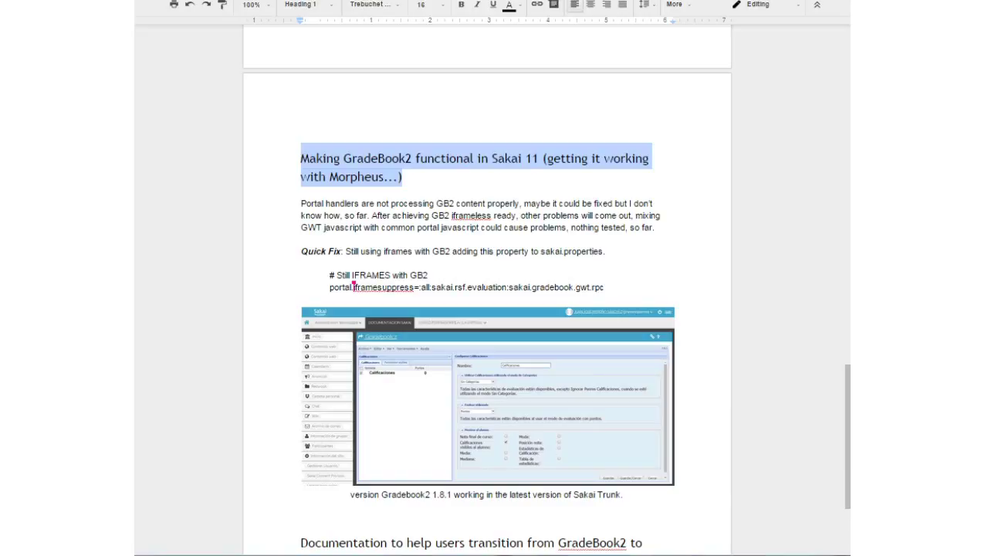
Examine the documentation section for users transitioning from GradeBook2 to GradeBook, and return to the proposed agenda
key(ctrl+End)
key(ctrl+z)
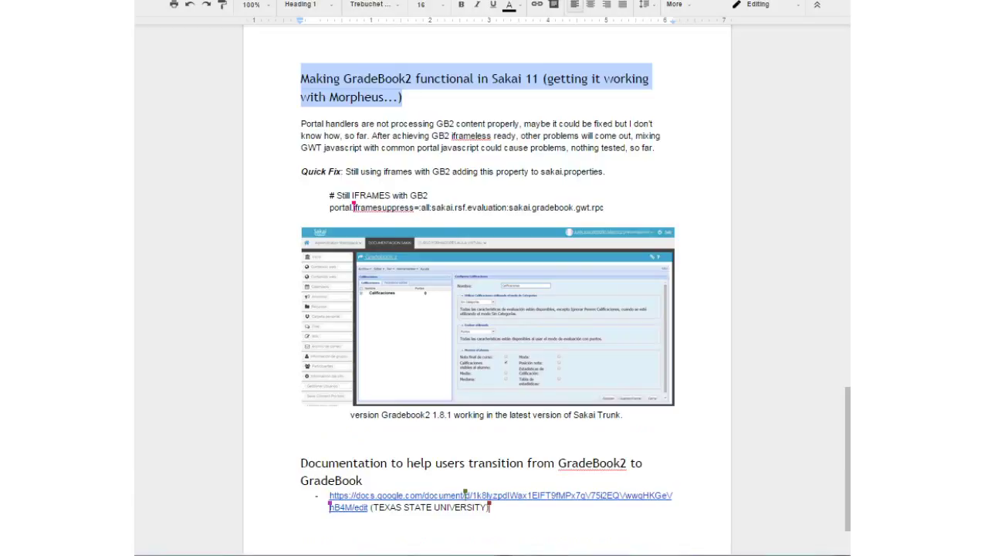
key(ctrl+z)
key(ctrl+z)
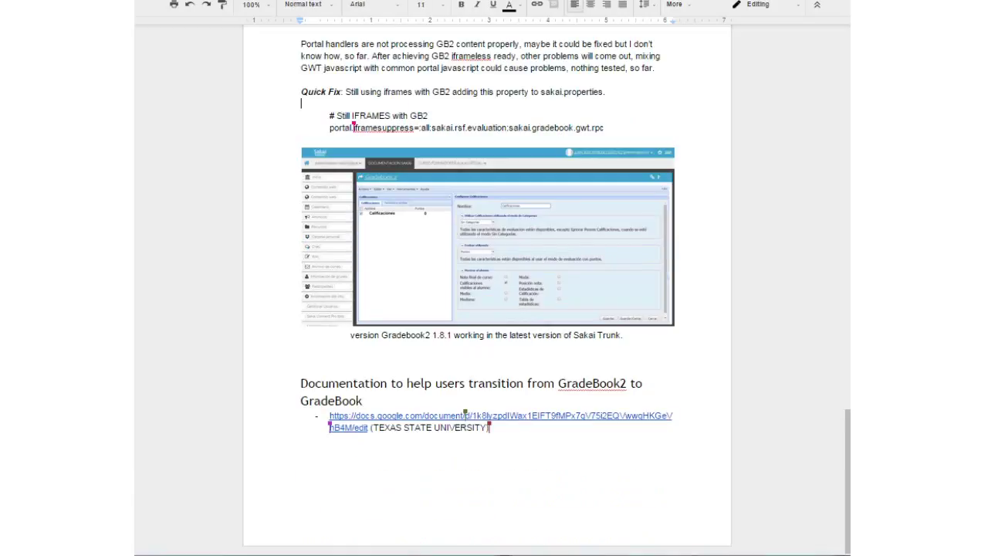
key(ctrl+z)
key(ctrl+z)
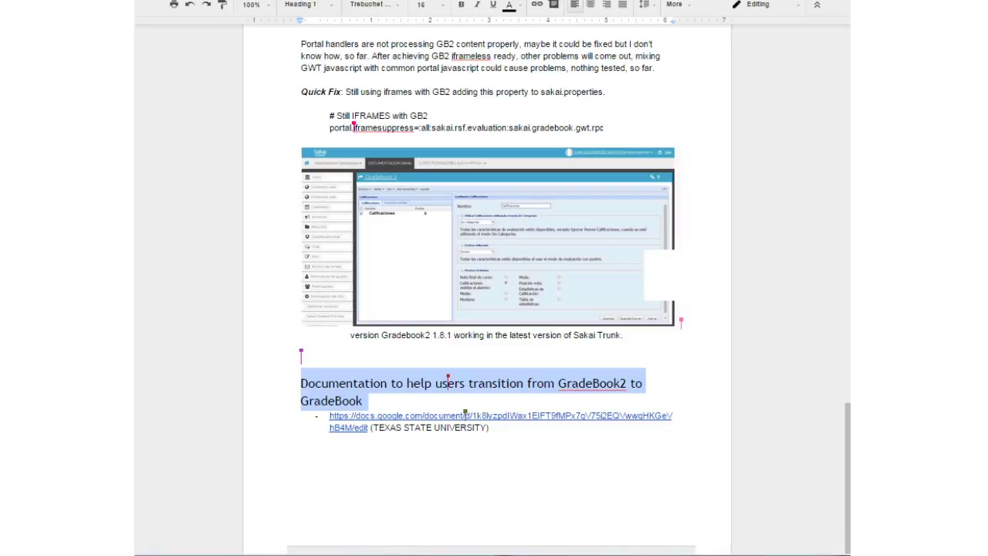
scroll(486, 293, up, 15)
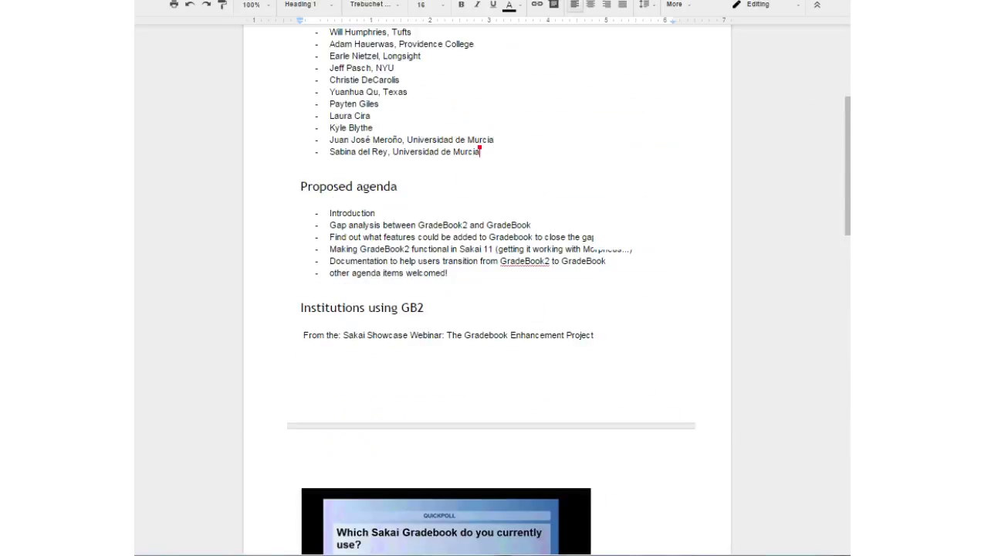
Go to the document's section on helping users transition from GradeBook2 to GradeBook and its Texas State University link
scroll(465, 413, down, 15)
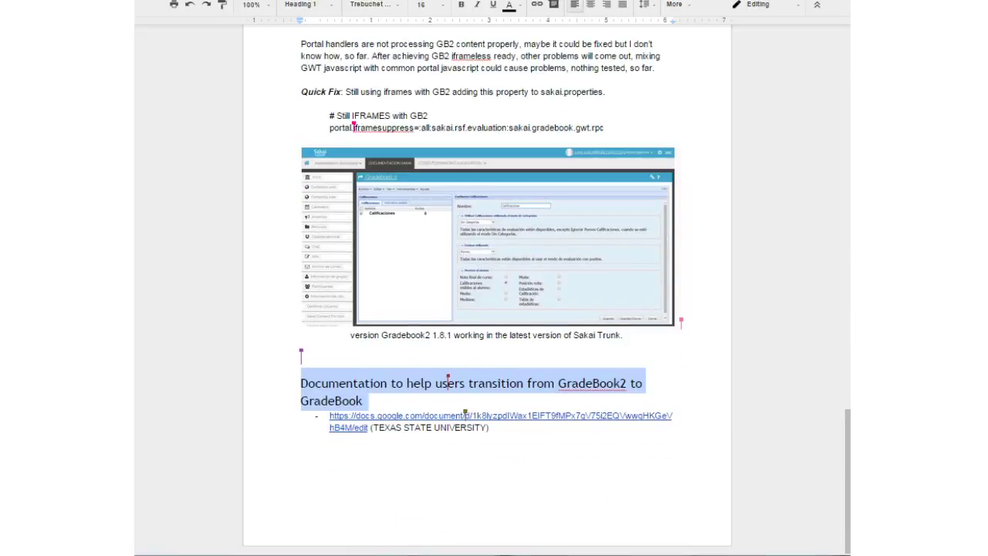
click(490, 427)
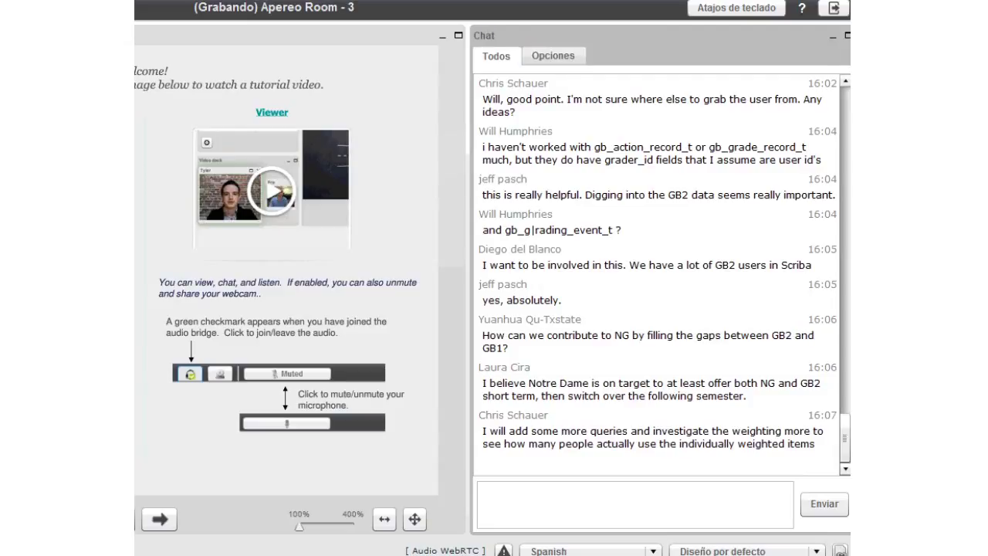
Review the Apereo Room - 3 meeting chat from its latest messages back to the opening greetings and agenda links
scroll(656, 308, up, 2)
scroll(656, 309, down, 2)
scroll(656, 270, up, 10)
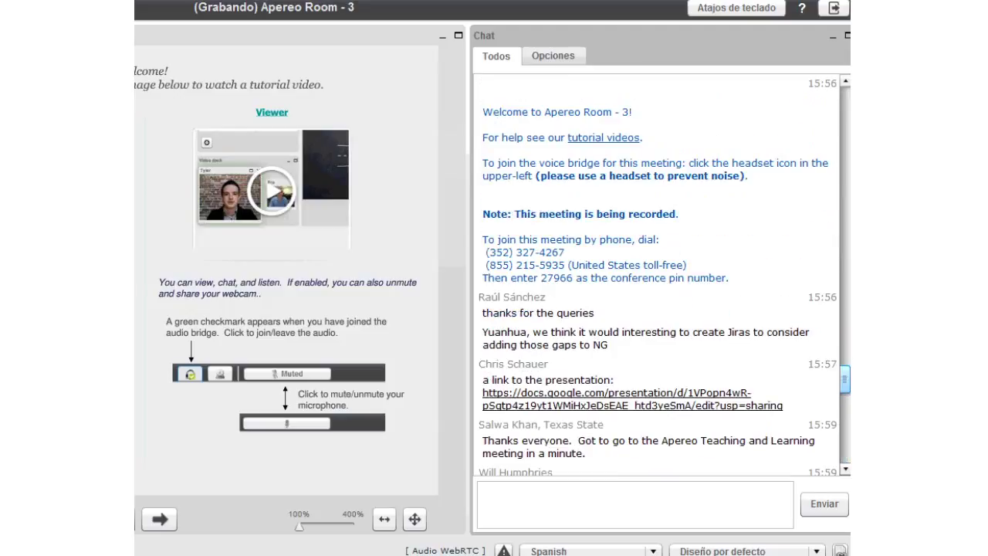
scroll(656, 270, up, 5)
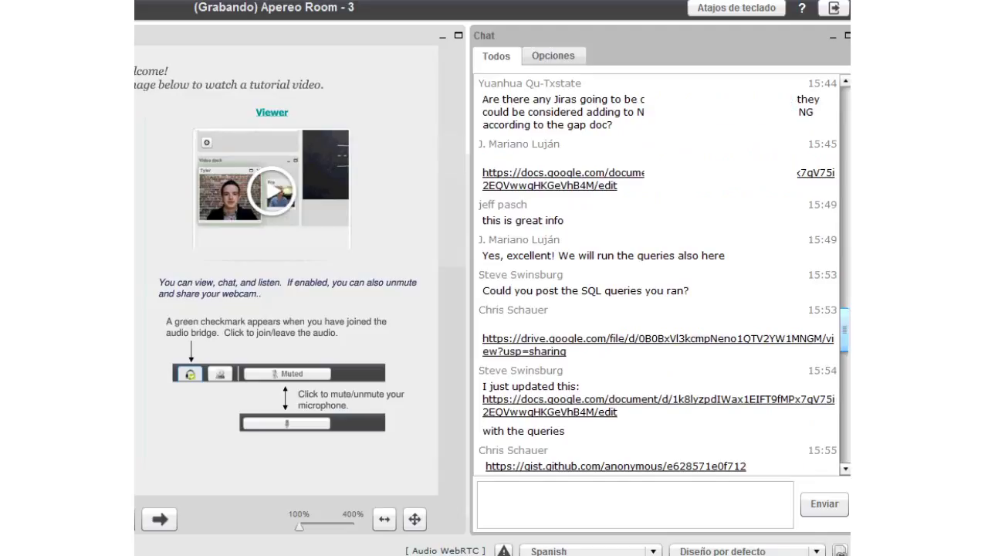
scroll(656, 270, up, 5)
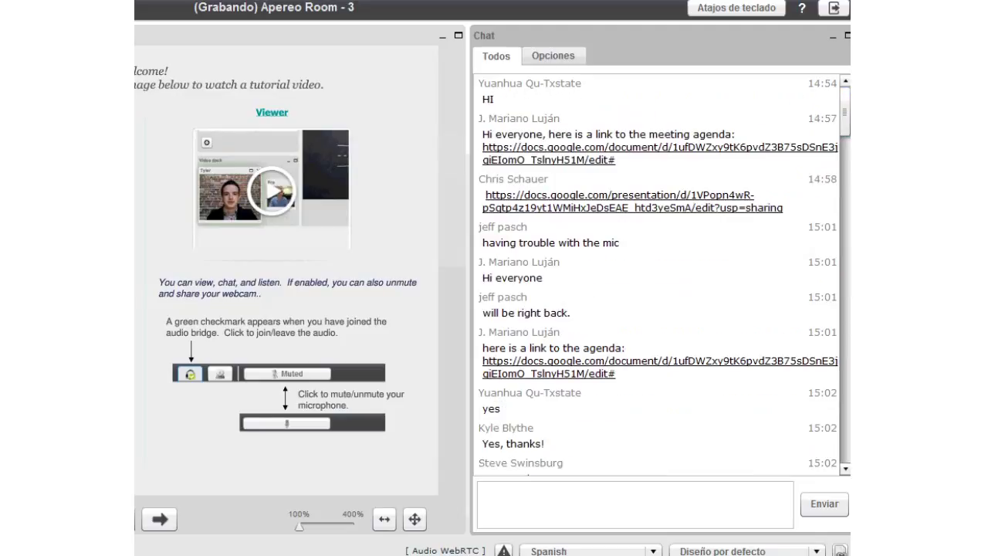
drag(482, 99, 494, 99)
Examine the mid-meeting chat messages about the GB2 export feature and the web services for getting grades
scroll(656, 270, down, 5)
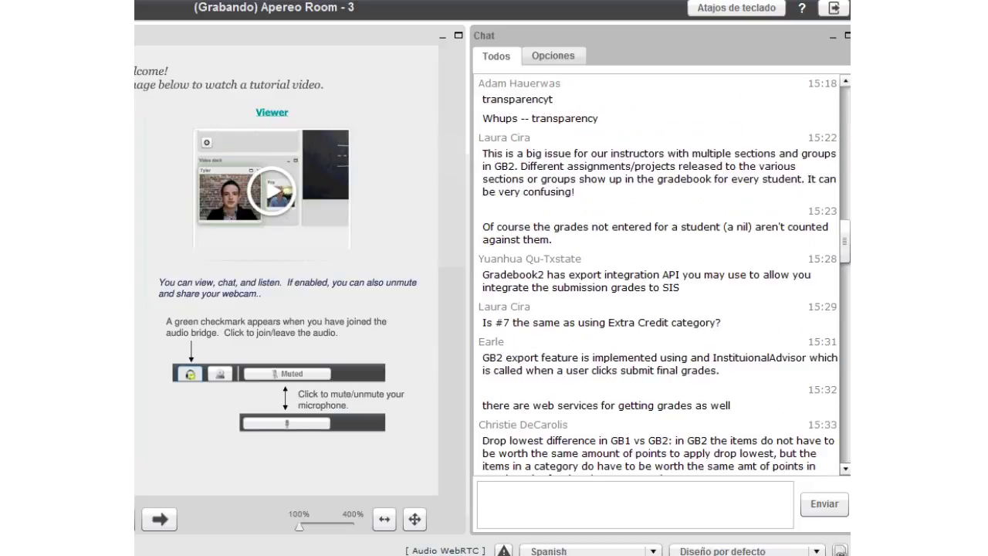
drag(482, 405, 639, 405)
mouse_move(730, 405)
mouse_down()
mouse_move(481, 405)
mouse_move(730, 405)
mouse_up()
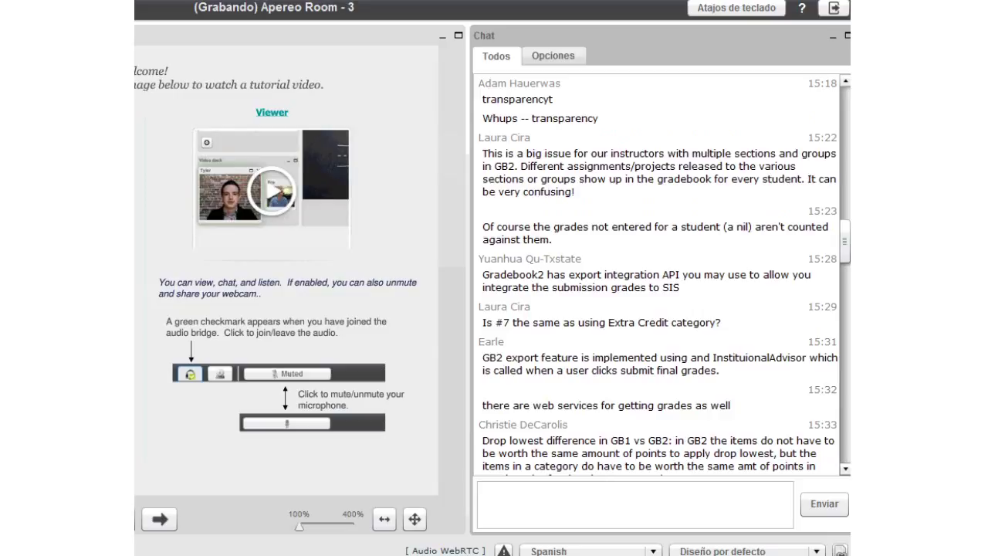